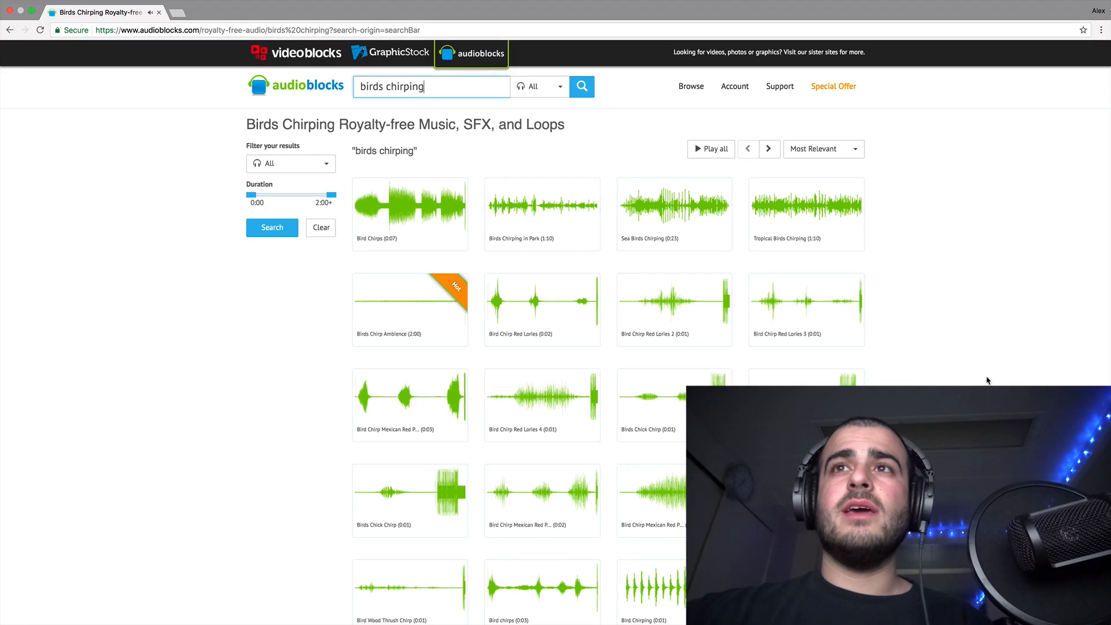
Look through the birds chirping results and search the audio library for creek sounds.
{"action": "scroll", "coordinate": [992, 380], "scroll_direction": "down", "scroll_amount": 5}
{"action": "scroll", "coordinate": [555, 364], "scroll_direction": "down", "scroll_amount": 1}
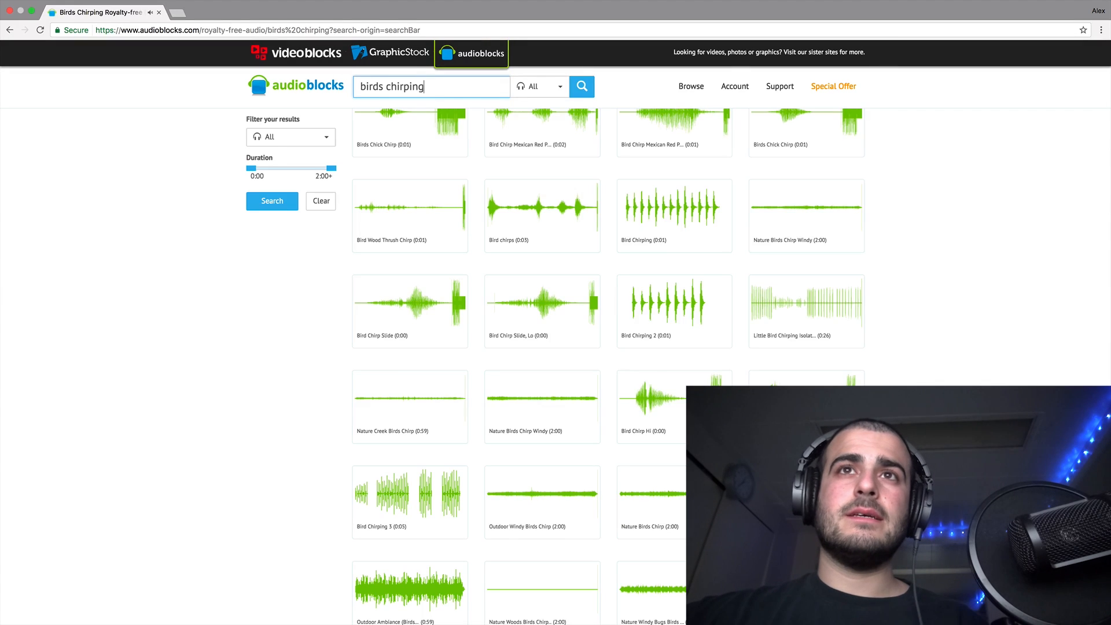
{"action": "scroll", "coordinate": [742, 227], "scroll_direction": "up", "scroll_amount": 5}
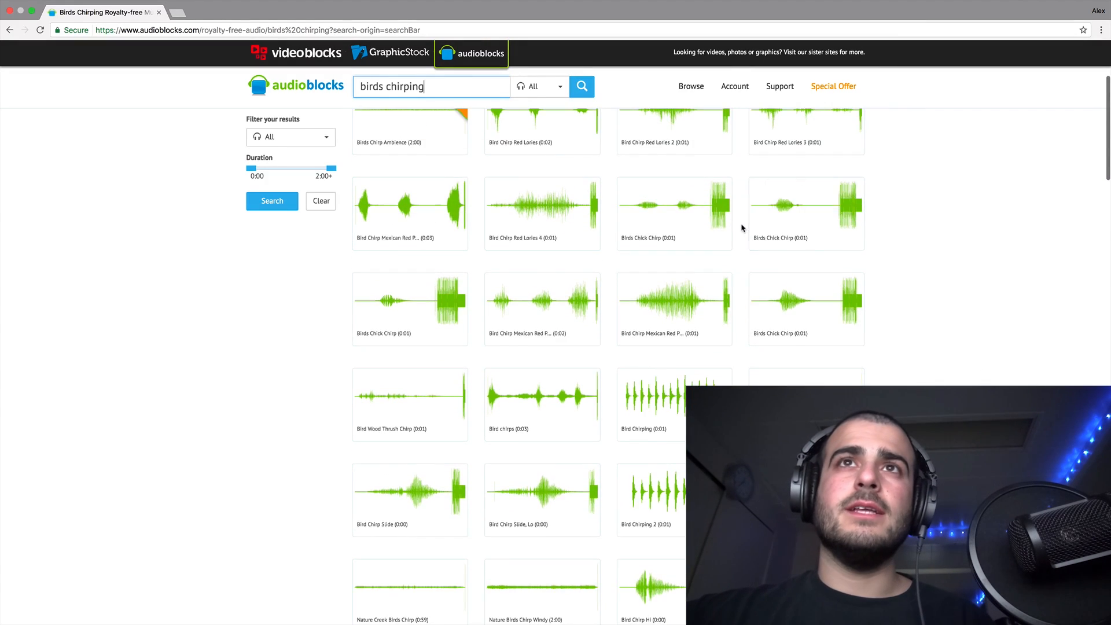
{"action": "scroll", "coordinate": [1057, 267], "scroll_direction": "up", "scroll_amount": 3}
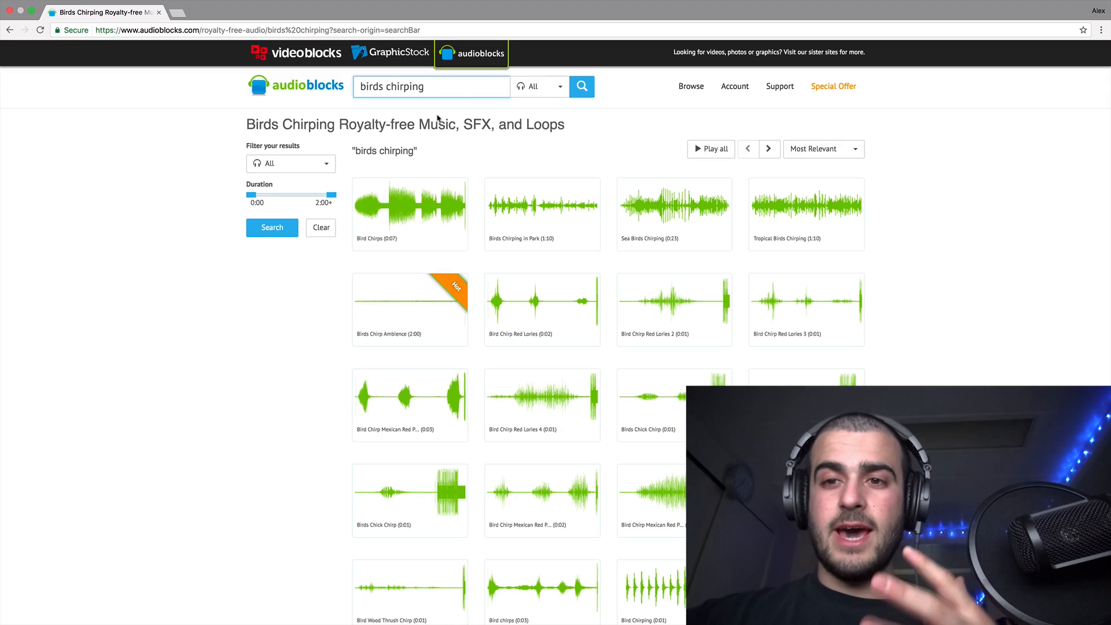
{"action": "triple_click", "coordinate": [443, 90]}
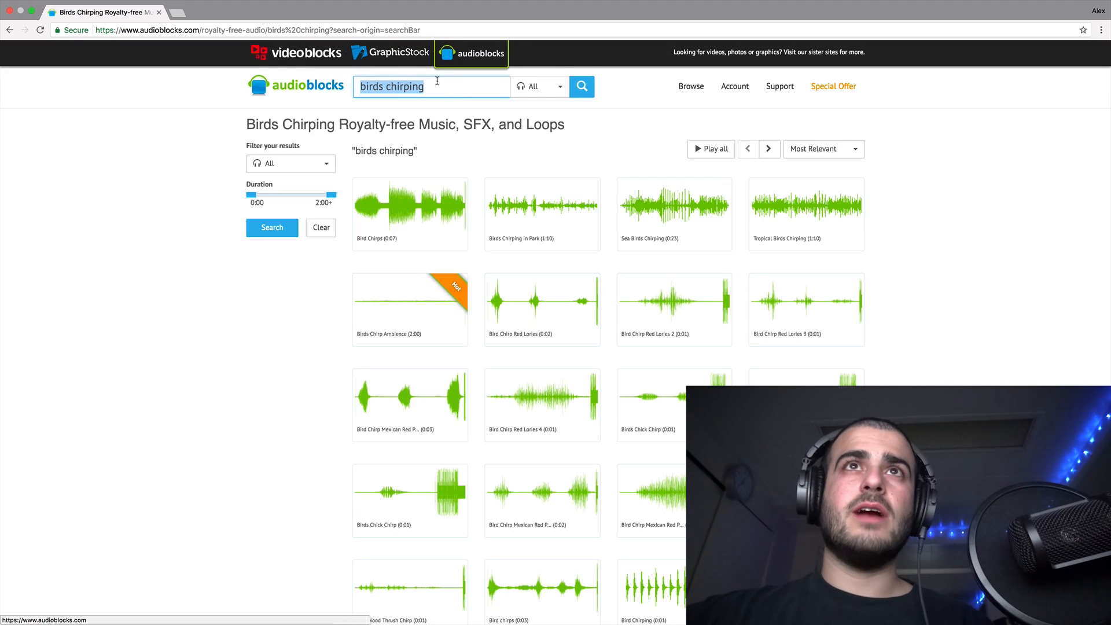
{"action": "type", "text": "creek"}
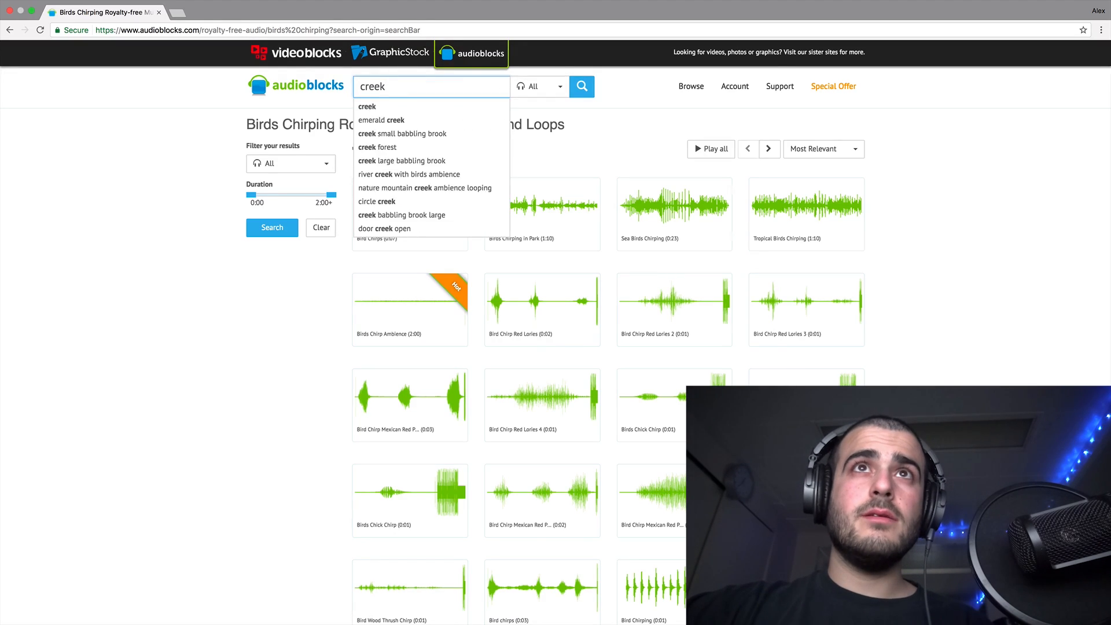
{"action": "key", "text": "Return"}
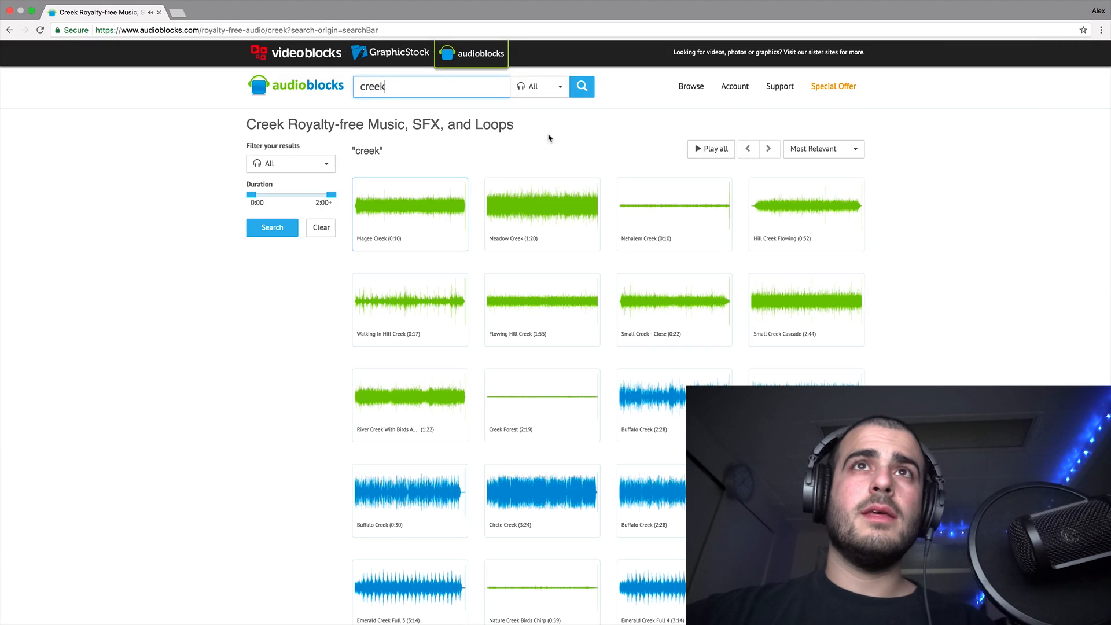
Search the library for "birds chirping" and download Birds Chirp Ambience as a WAV file.
{"action": "type", "text": "b"}
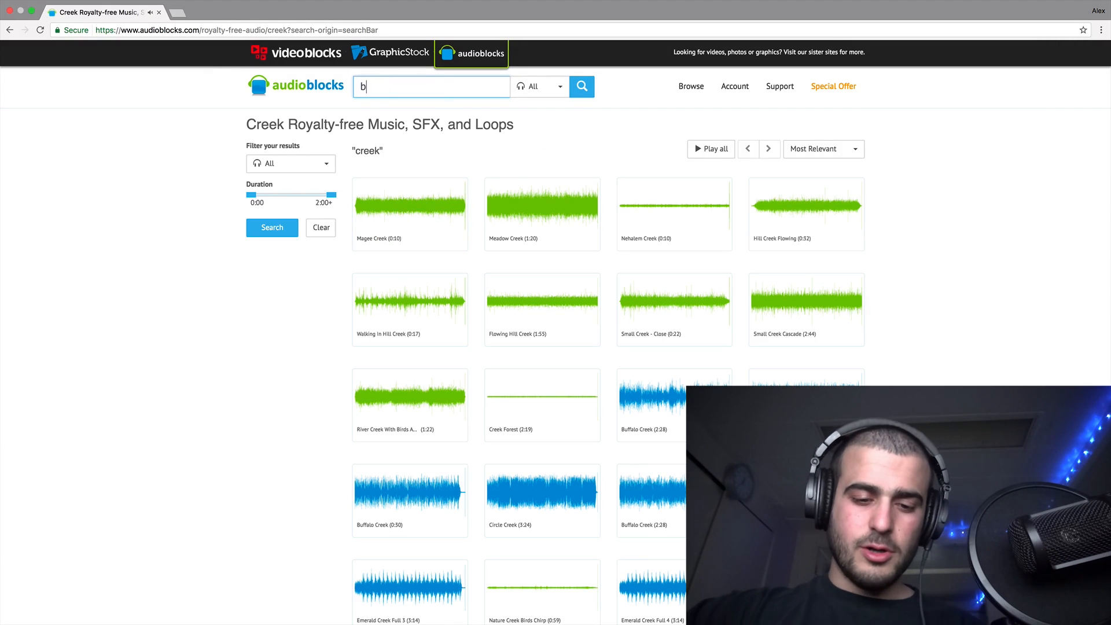
{"action": "type", "text": "irds chirp"}
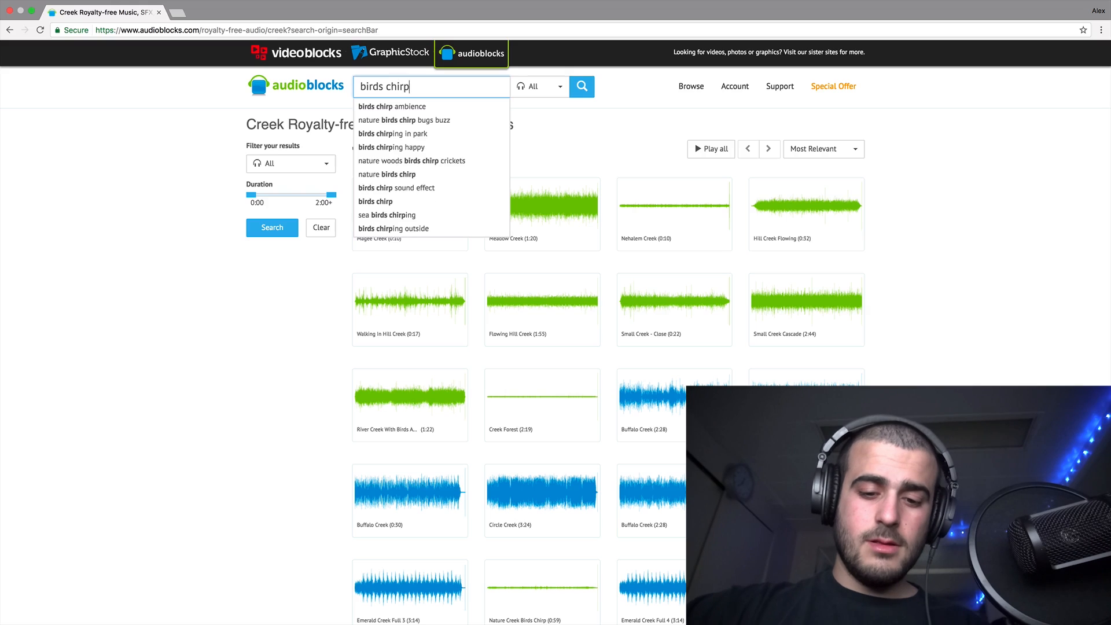
{"action": "type", "text": "ing"}
{"action": "key", "text": "Return"}
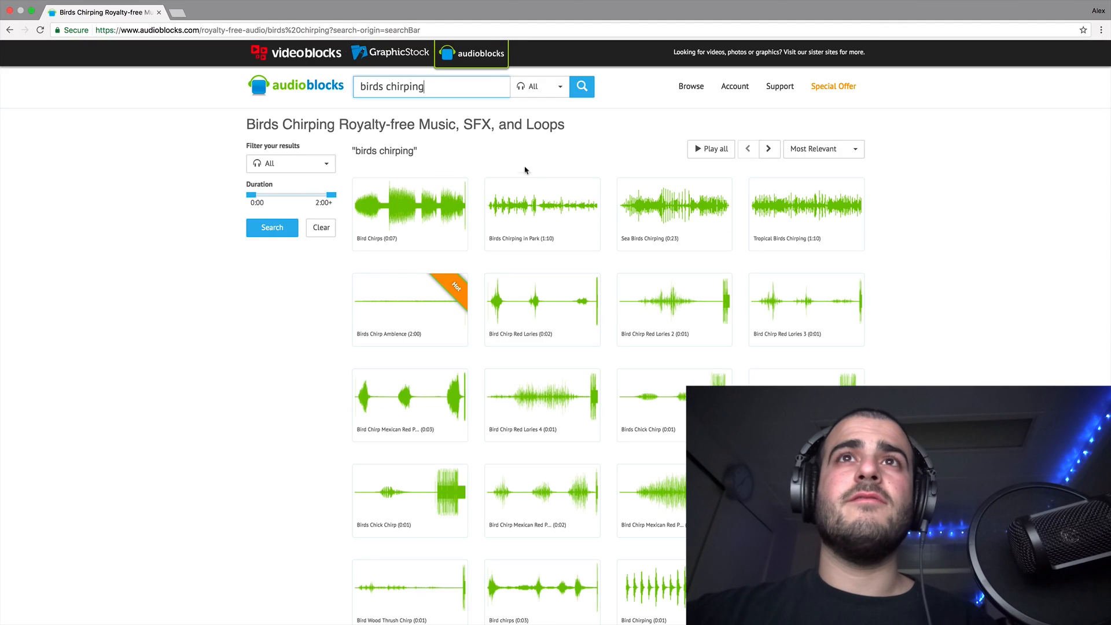
{"action": "mouse_move", "coordinate": [411, 323]}
{"action": "left_click", "coordinate": [416, 295]}
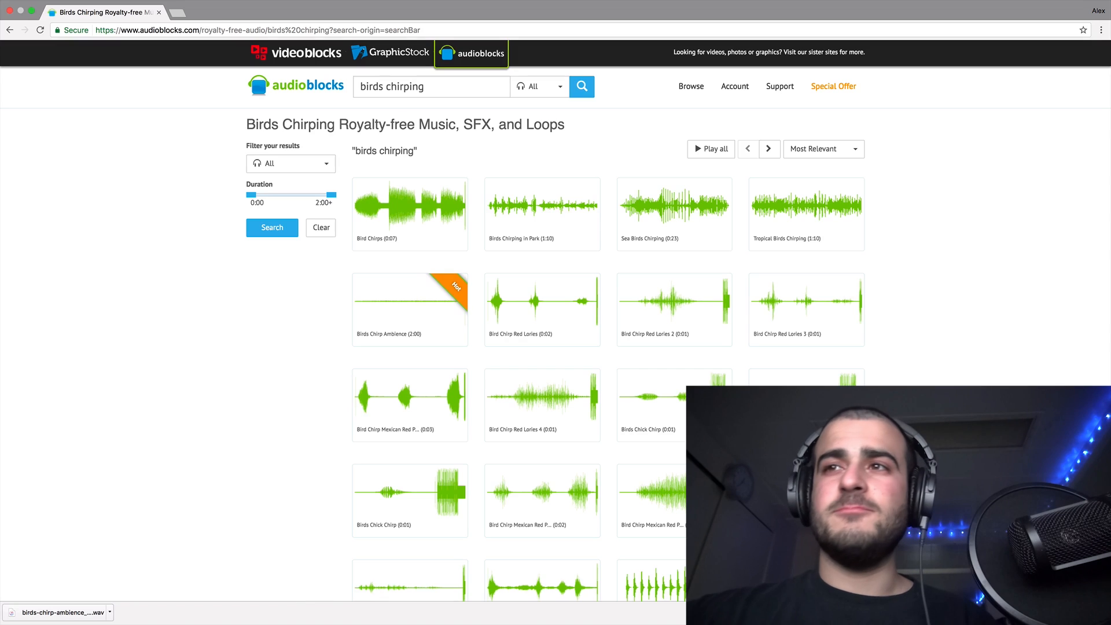
{"action": "mouse_move", "coordinate": [856, 624]}
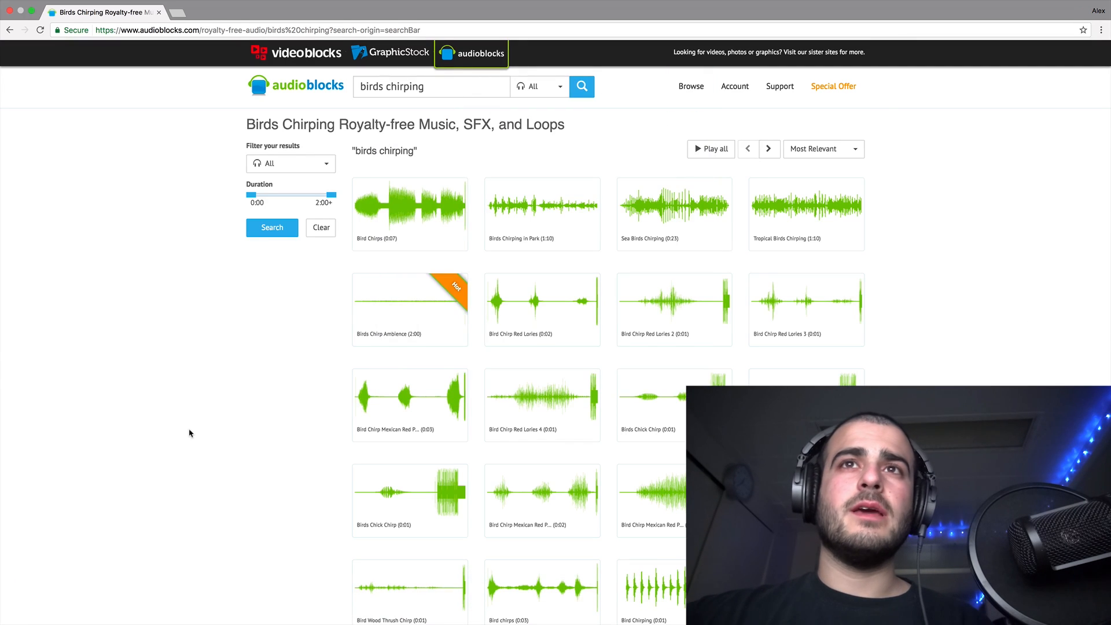
Search the library for "walk in the park" using the suggestion offered for "park".
{"action": "scroll", "coordinate": [189, 432], "scroll_direction": "down", "scroll_amount": 5}
{"action": "scroll", "coordinate": [189, 433], "scroll_direction": "up", "scroll_amount": 6}
{"action": "left_click", "coordinate": [435, 85]}
{"action": "left_click_drag", "start_coordinate": [436, 85], "coordinate": [92, 65]}
{"action": "type", "text": "park"}
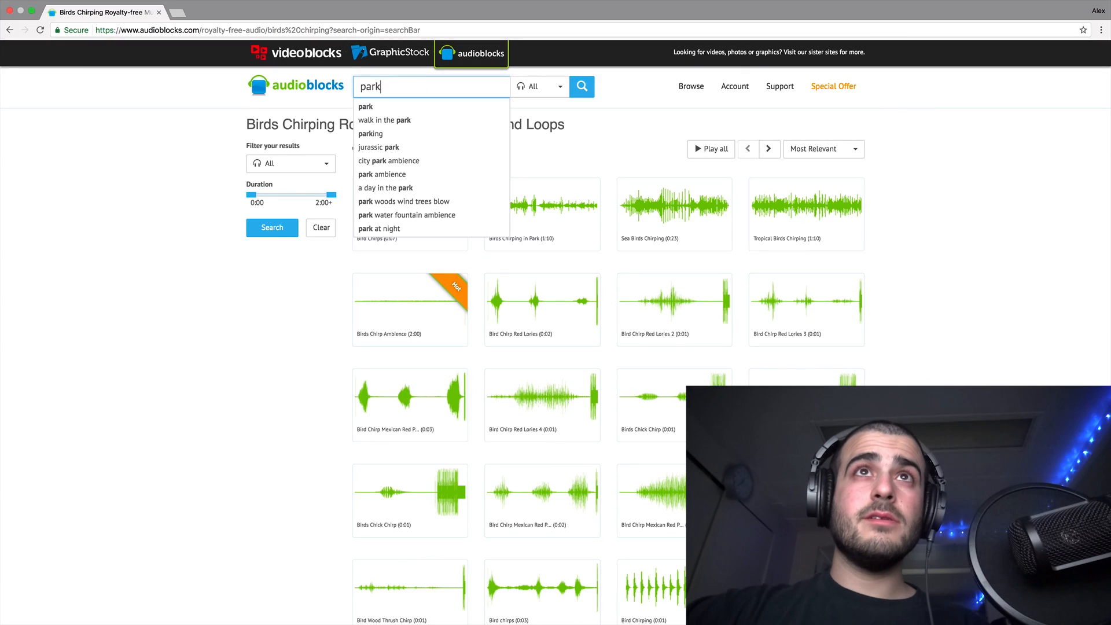
{"action": "key", "text": "Down"}
{"action": "key", "text": "Down"}
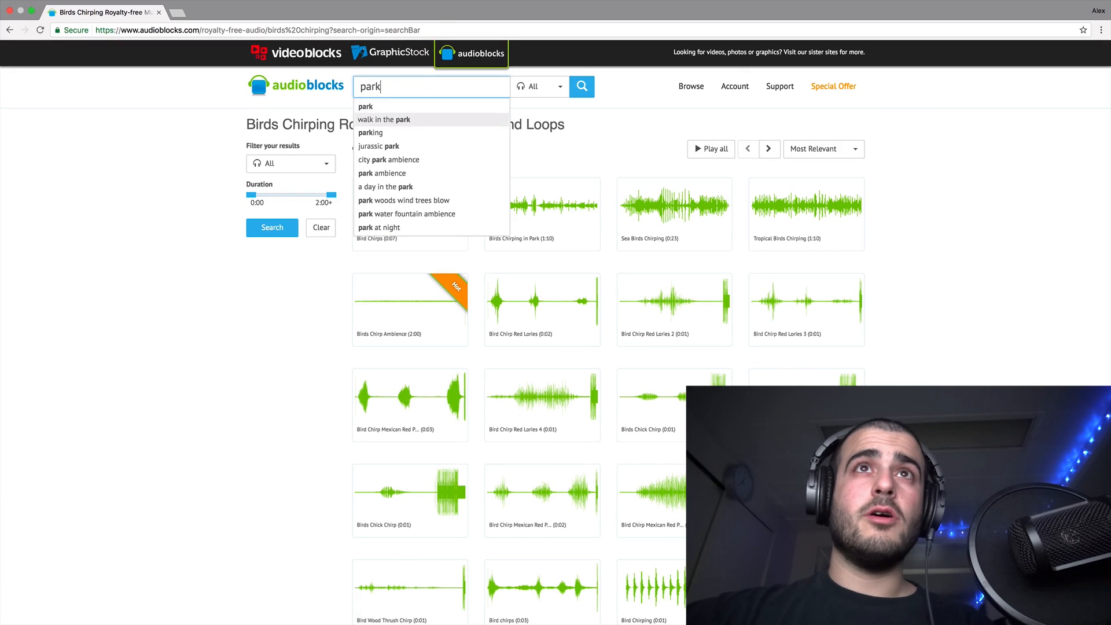
{"action": "key", "text": "Return"}
Preview the walk in the park sounds and download the Dry Leaves Walking loop as a WAV file.
{"action": "mouse_move", "coordinate": [428, 212]}
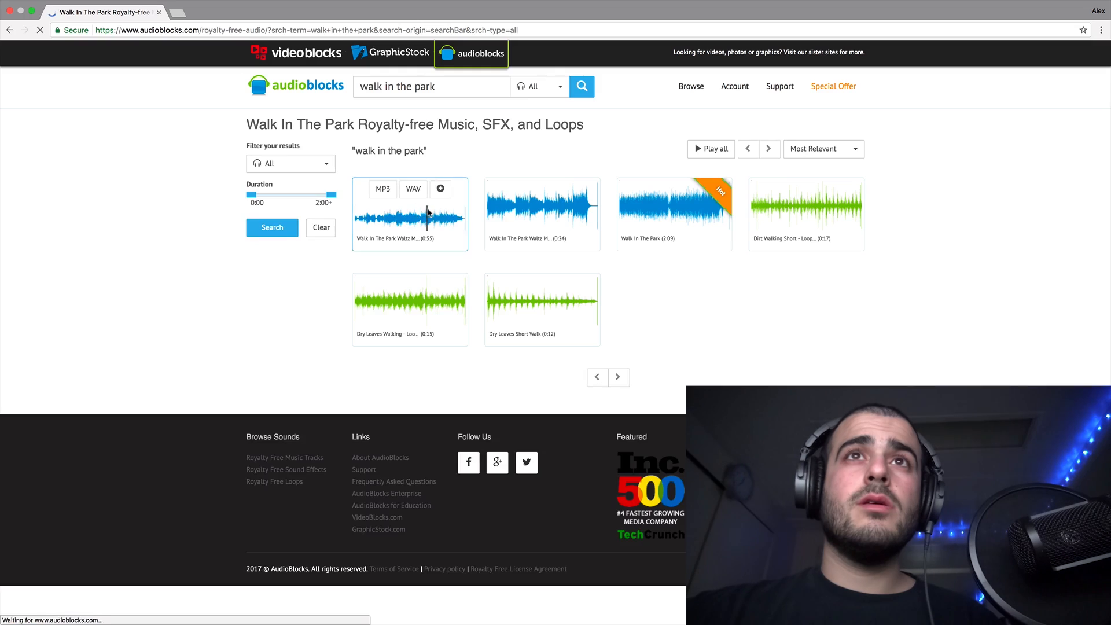
{"action": "mouse_move", "coordinate": [674, 226]}
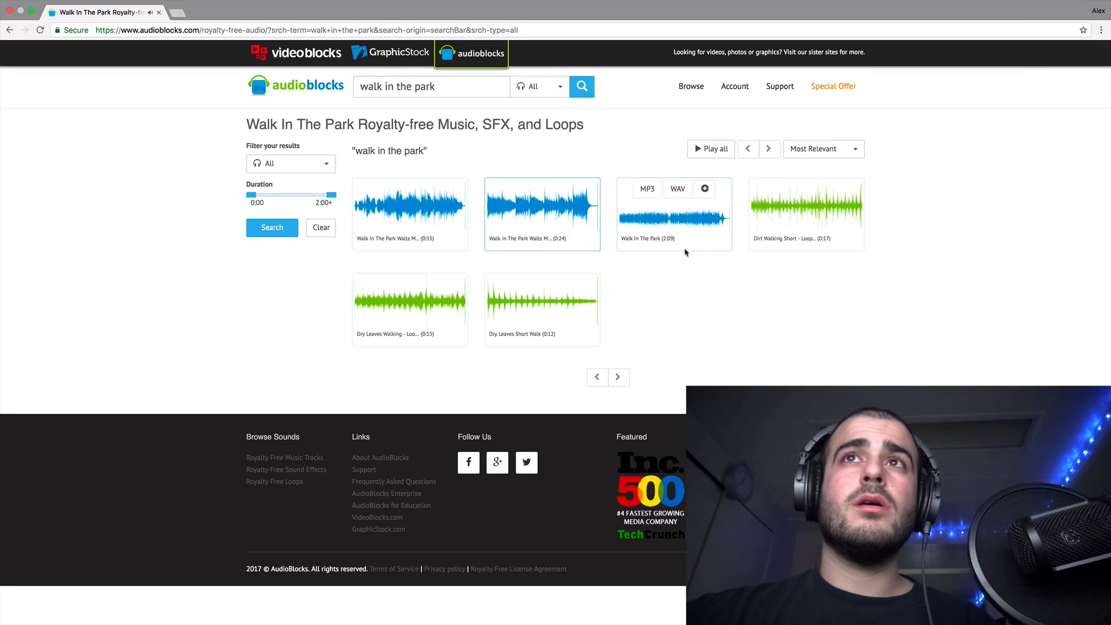
{"action": "mouse_move", "coordinate": [781, 234]}
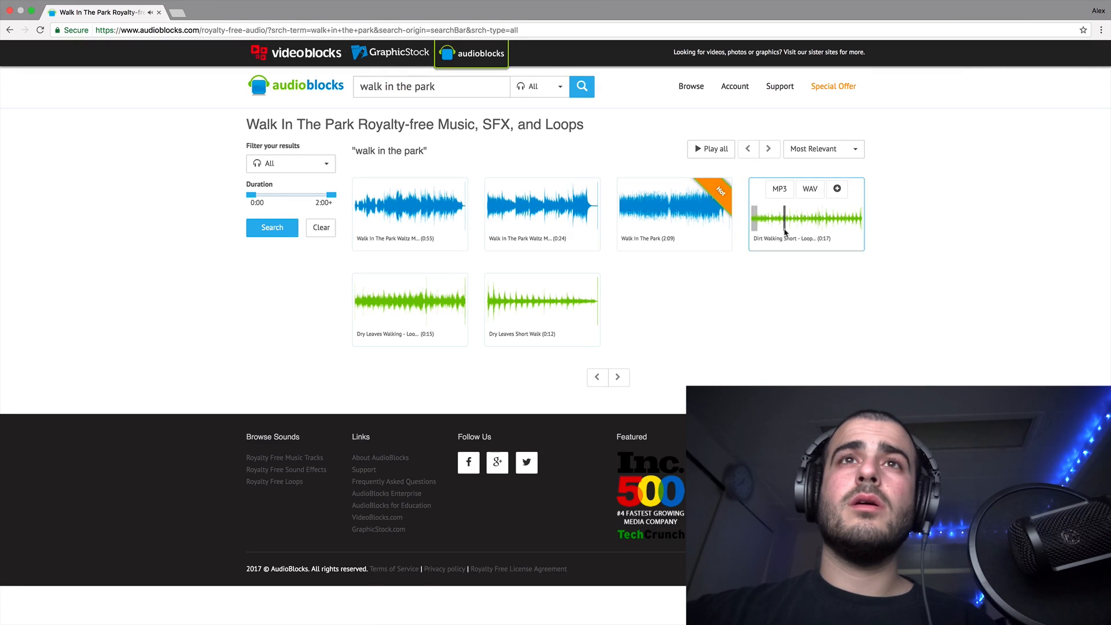
{"action": "mouse_move", "coordinate": [510, 296]}
{"action": "mouse_move", "coordinate": [431, 305]}
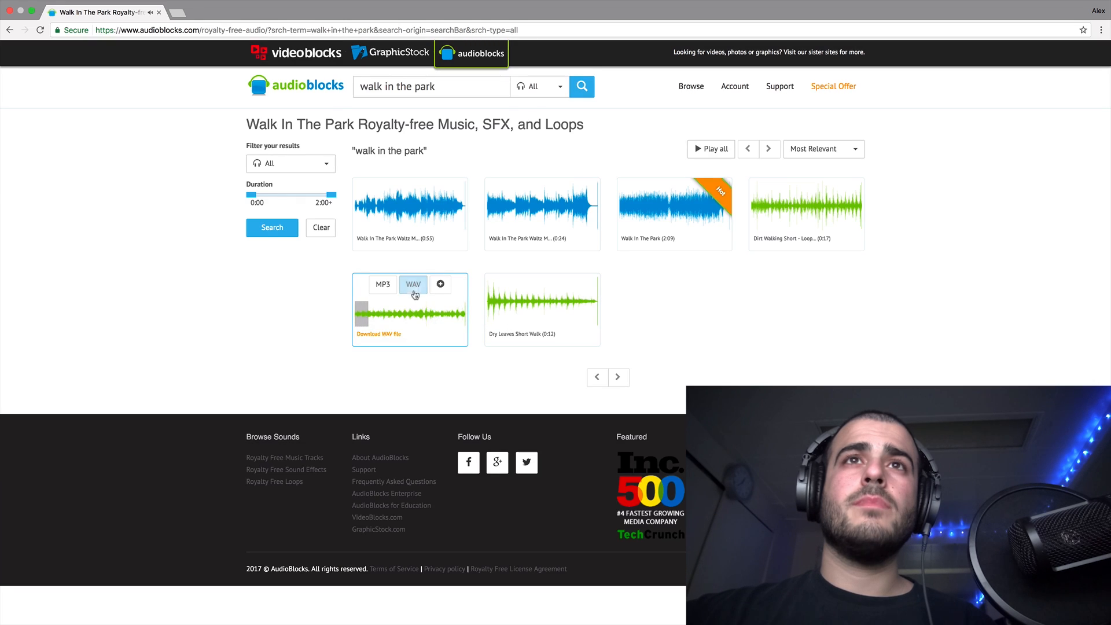
{"action": "left_click", "coordinate": [412, 285]}
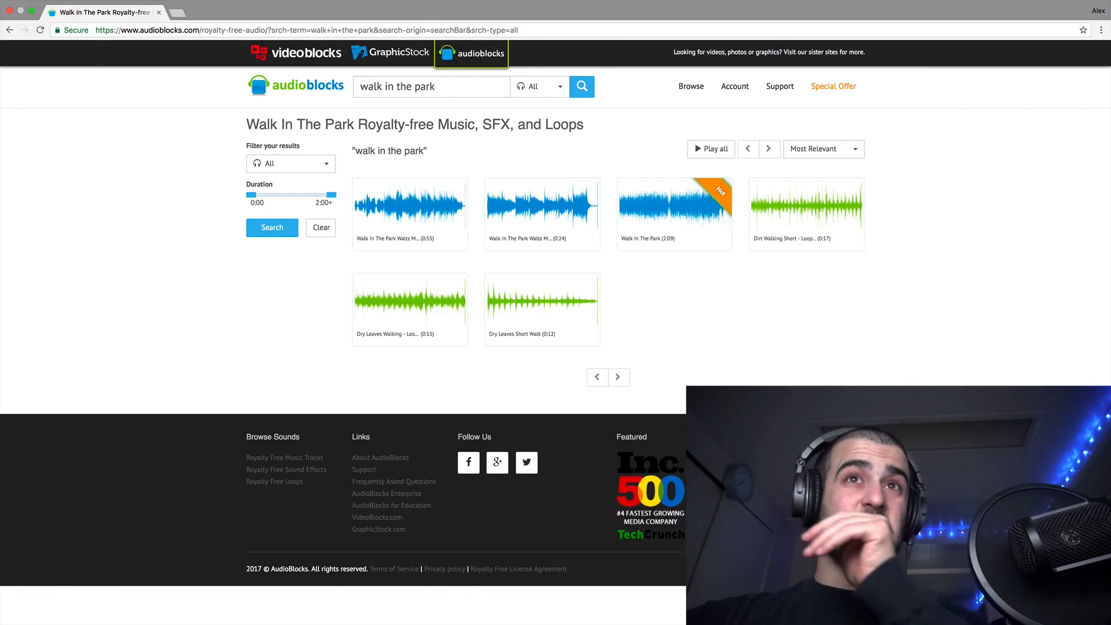
Switch to Logic Pro X and import birds-chirp-ambience_MyUnsLEd.wav from Downloads onto the Audio 10 track at bar 1.
{"action": "key", "text": "ctrl+Left"}
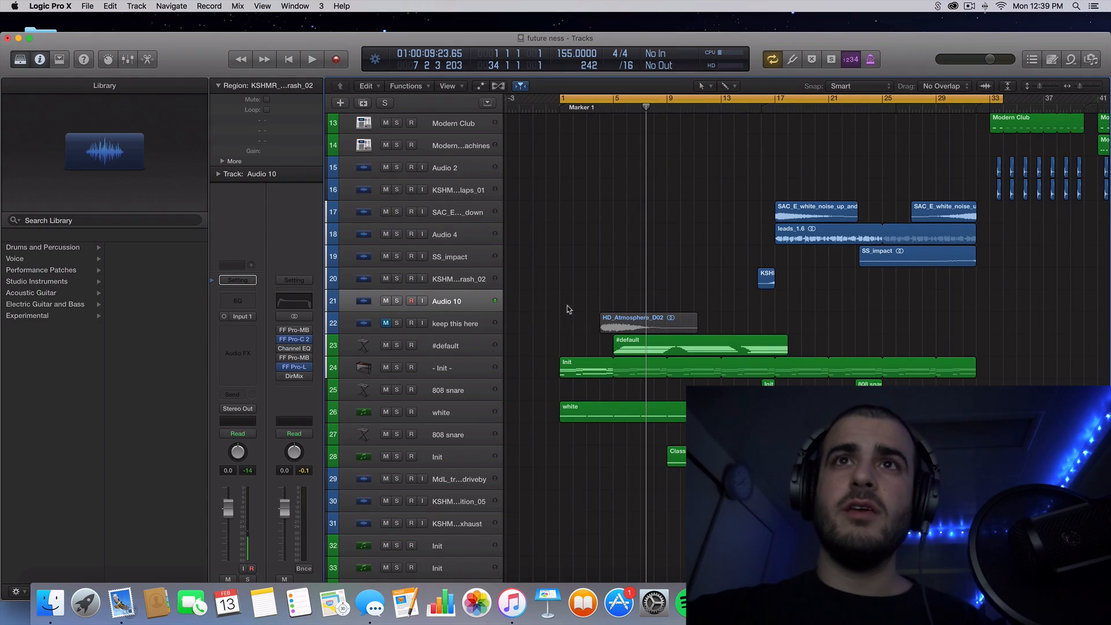
{"action": "key", "text": "super+o"}
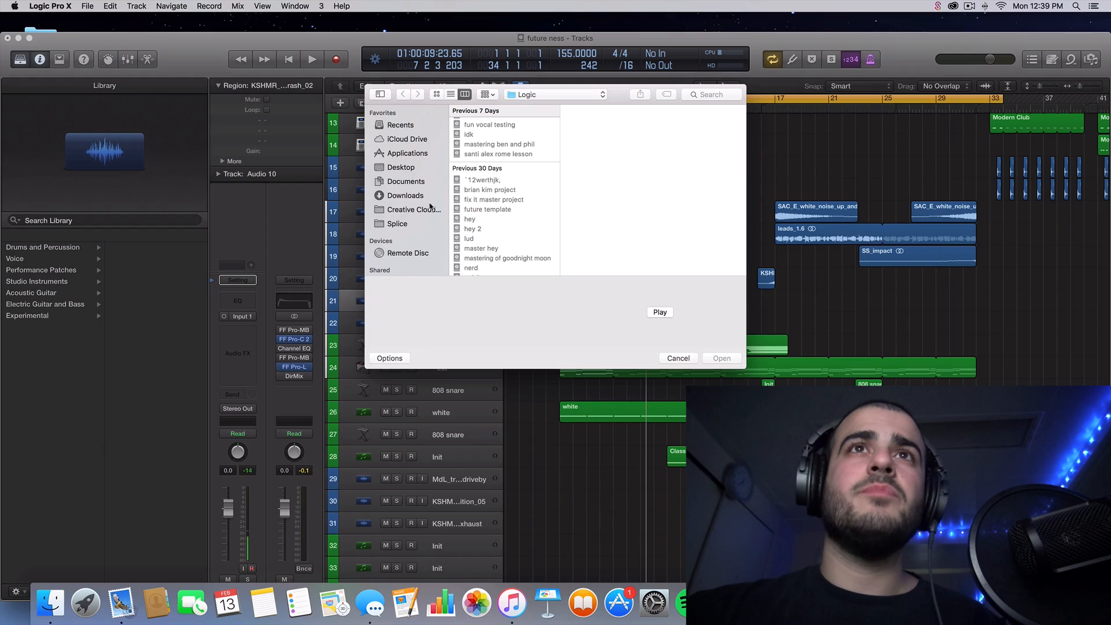
{"action": "left_click", "coordinate": [413, 196]}
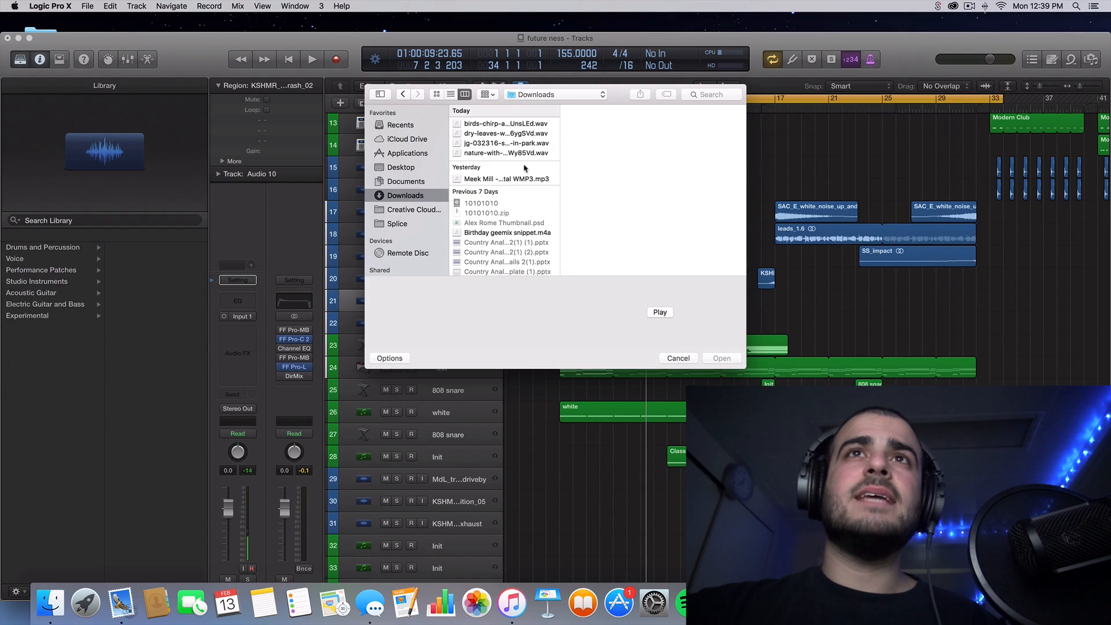
{"action": "left_click", "coordinate": [522, 125]}
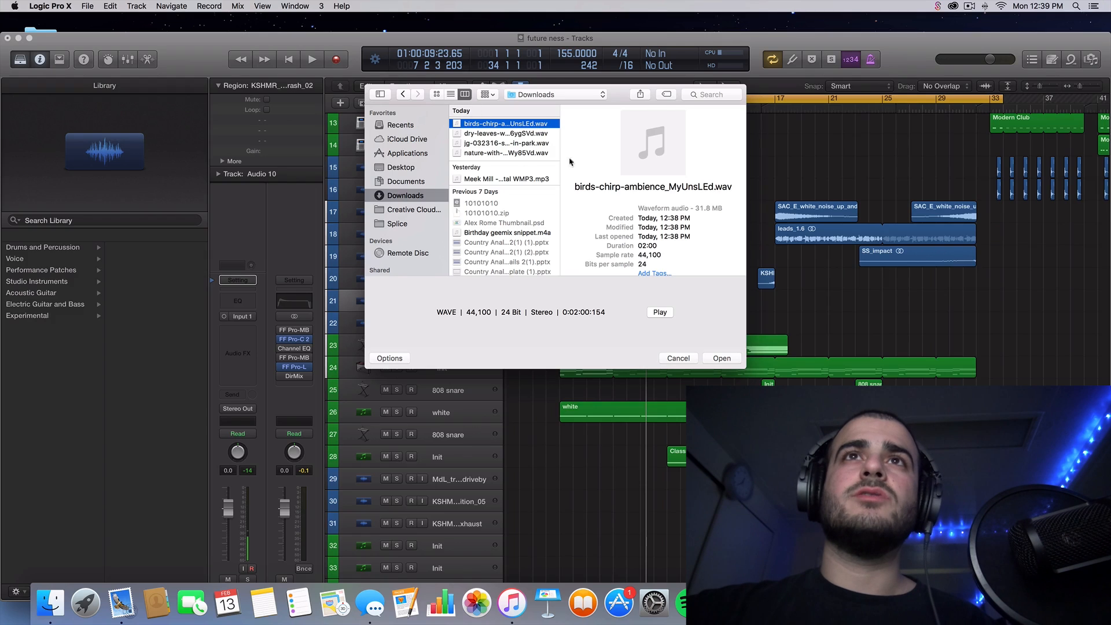
{"action": "left_click", "coordinate": [728, 359]}
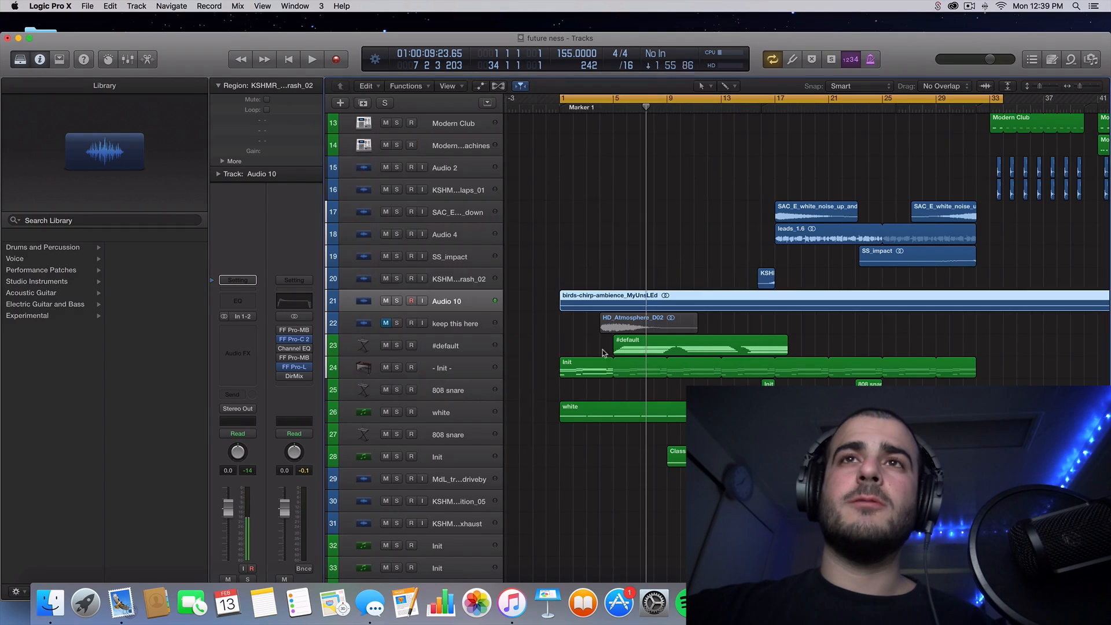
Play the birds ambience on Audio 10 in solo, lower its volume to about -9.4 dB, and unsolo it.
{"action": "left_click", "coordinate": [625, 275]}
{"action": "scroll", "coordinate": [625, 275], "scroll_direction": "down", "scroll_amount": 8}
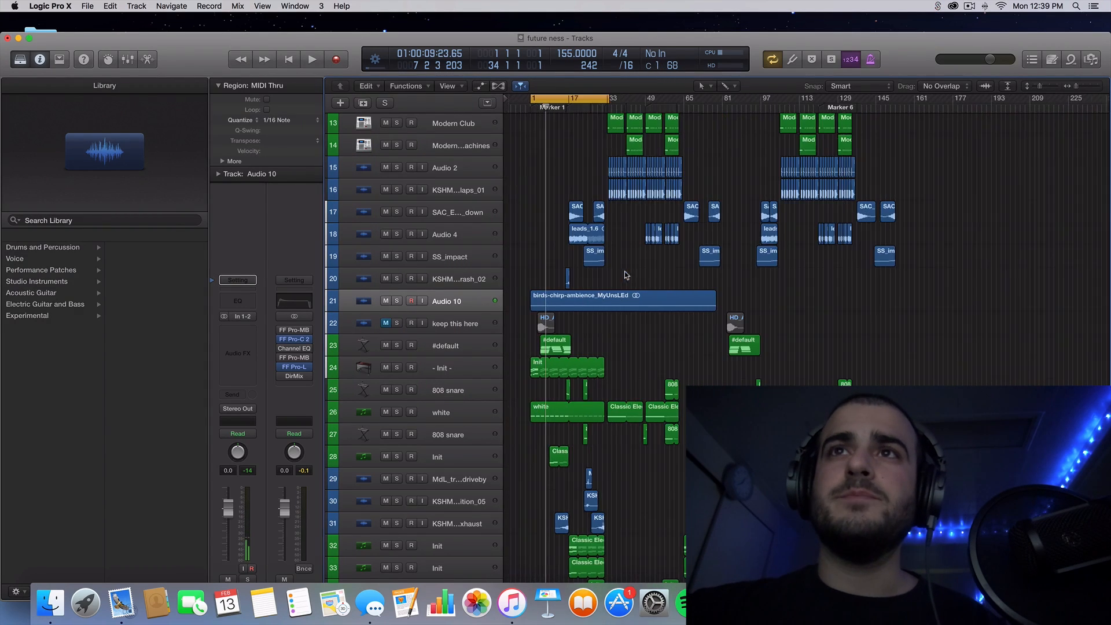
{"action": "scroll", "coordinate": [503, 274], "scroll_direction": "up", "scroll_amount": 8}
{"action": "scroll", "coordinate": [503, 273], "scroll_direction": "up", "scroll_amount": 2}
{"action": "left_click", "coordinate": [397, 301]}
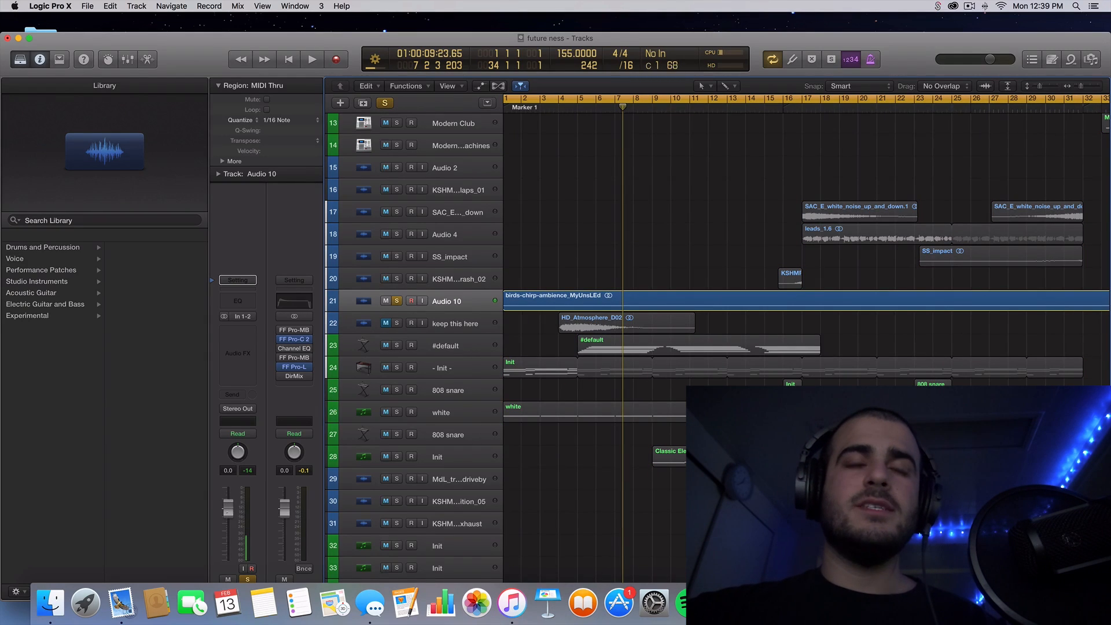
{"action": "key", "text": "space"}
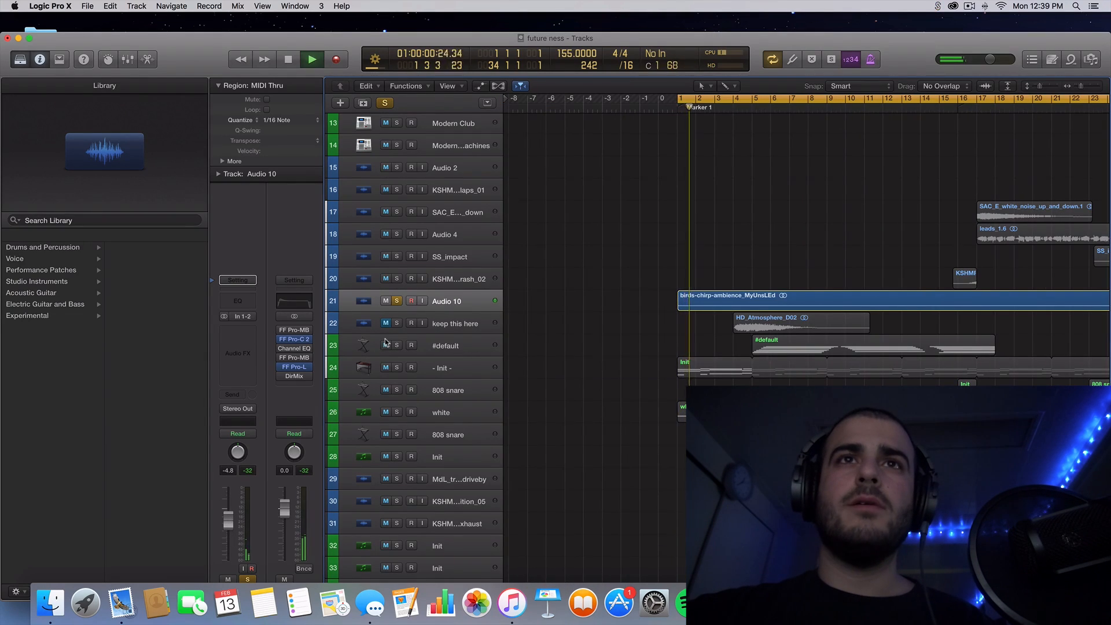
{"action": "key", "text": "space"}
{"action": "left_click", "coordinate": [399, 302]}
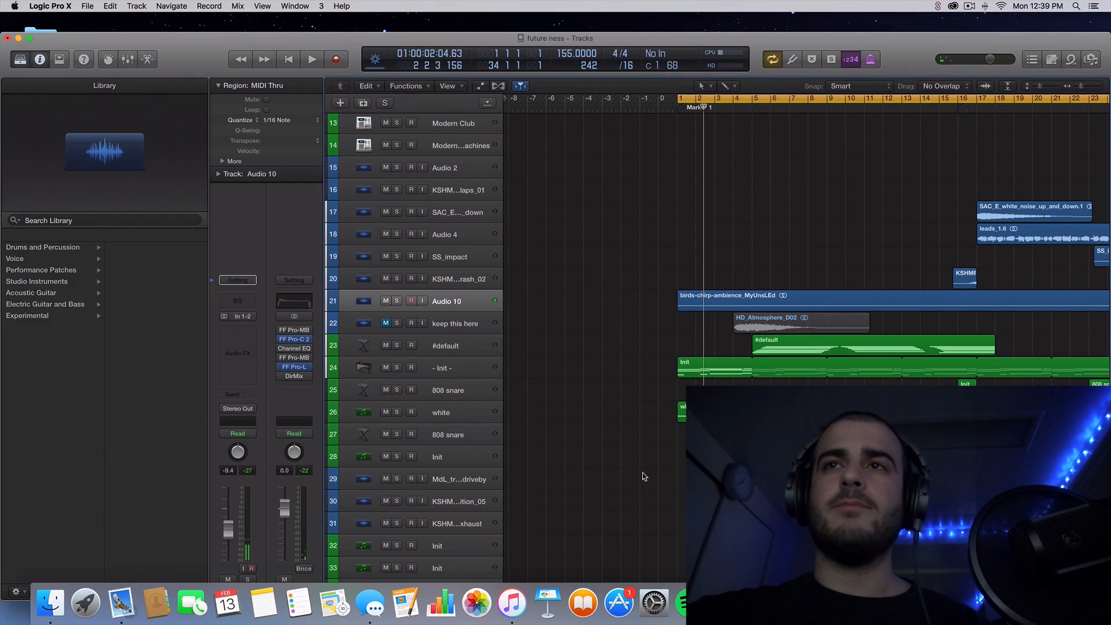
Lower the Audio 10 track's volume to about -15.6 dB while playing it with the full mix.
{"action": "scroll", "coordinate": [644, 476], "scroll_direction": "right", "scroll_amount": 2}
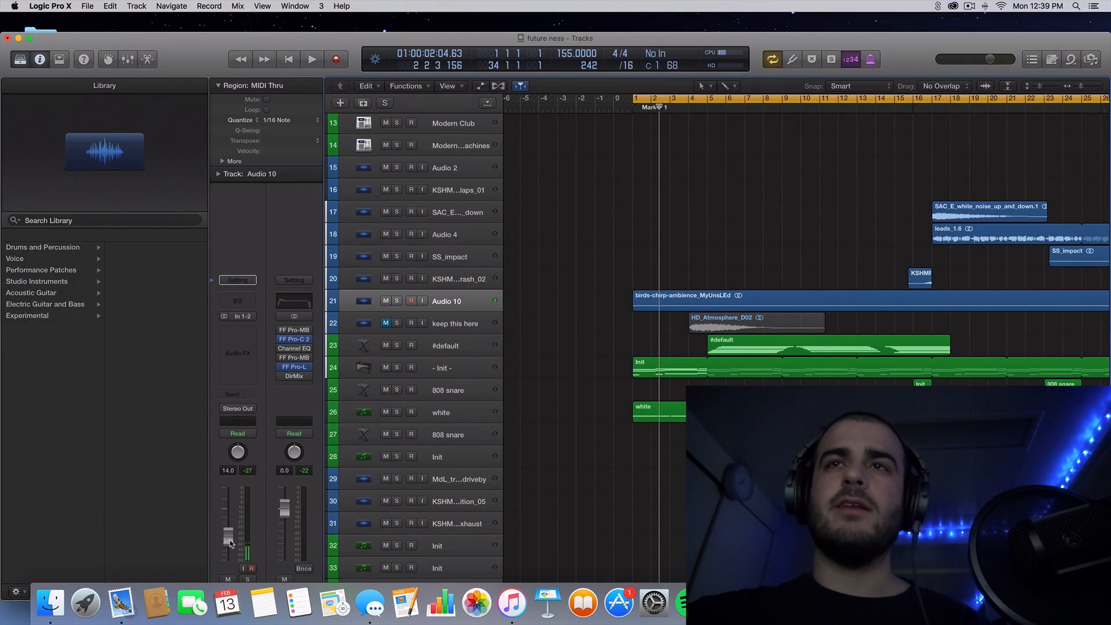
{"action": "key", "text": "space"}
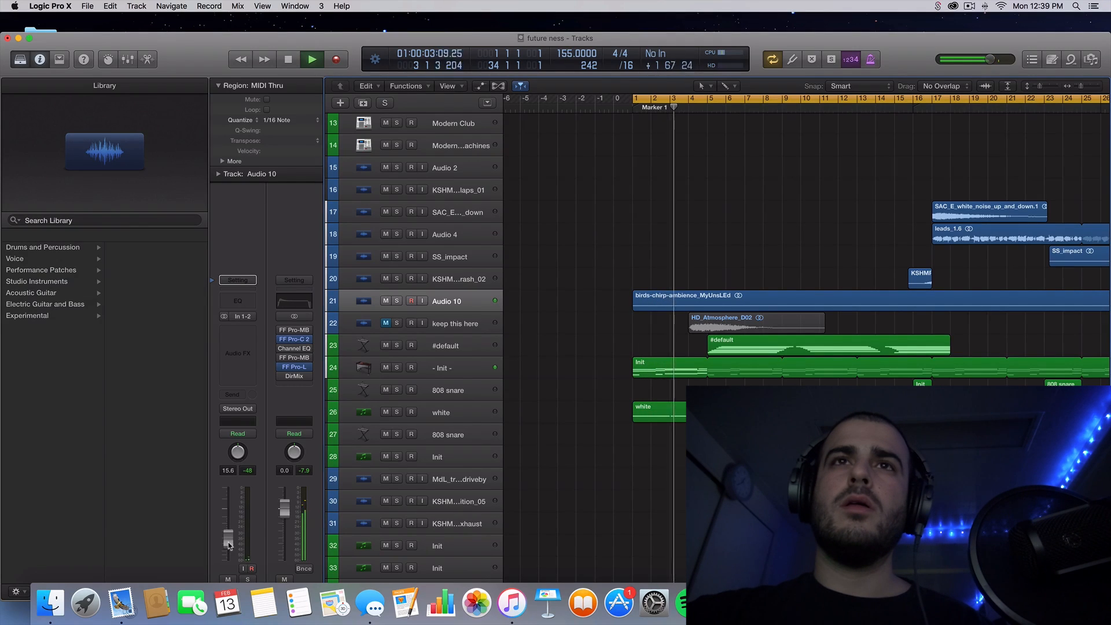
{"action": "key", "text": "space"}
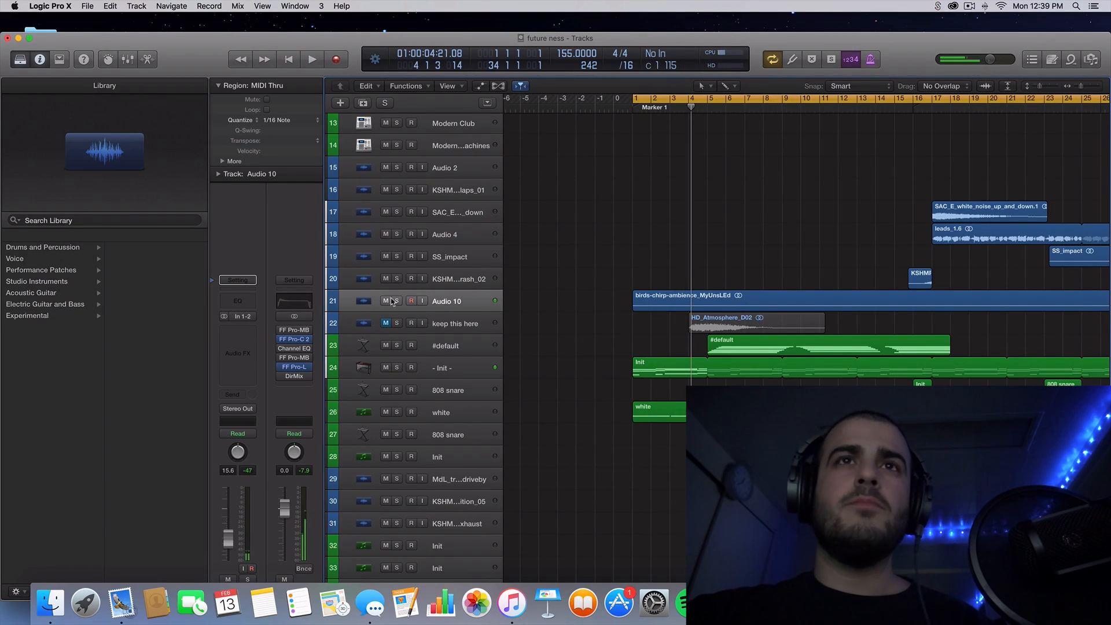
Solo the Audio 10 track and insert a stereo Channel EQ on it.
{"action": "left_click", "coordinate": [397, 300]}
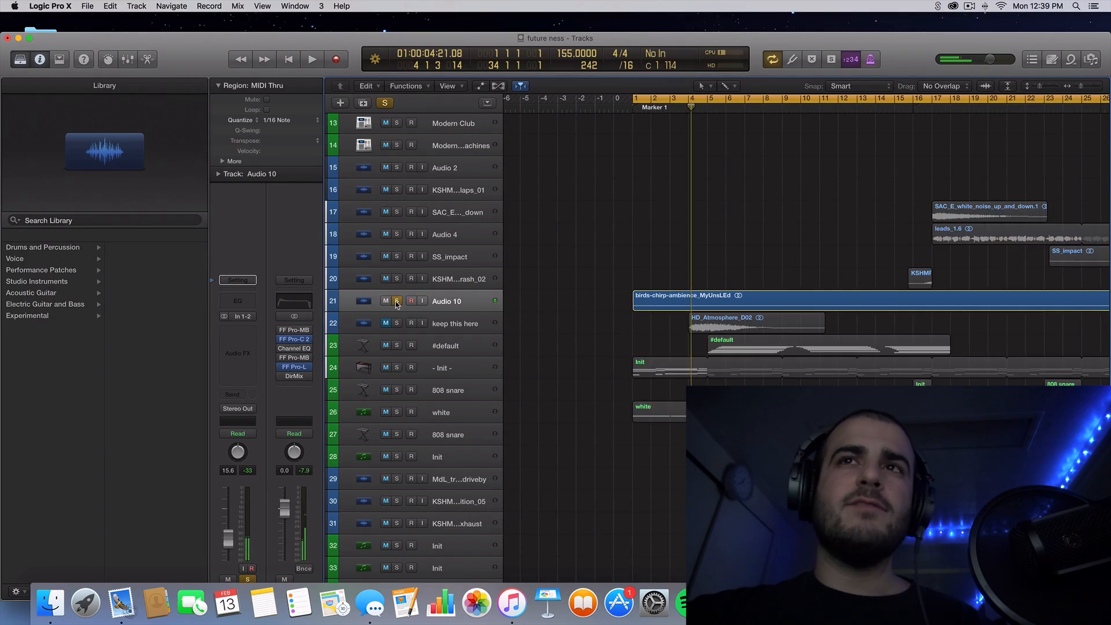
{"action": "left_click", "coordinate": [243, 327]}
{"action": "mouse_move", "coordinate": [243, 377]}
{"action": "mouse_move", "coordinate": [360, 379]}
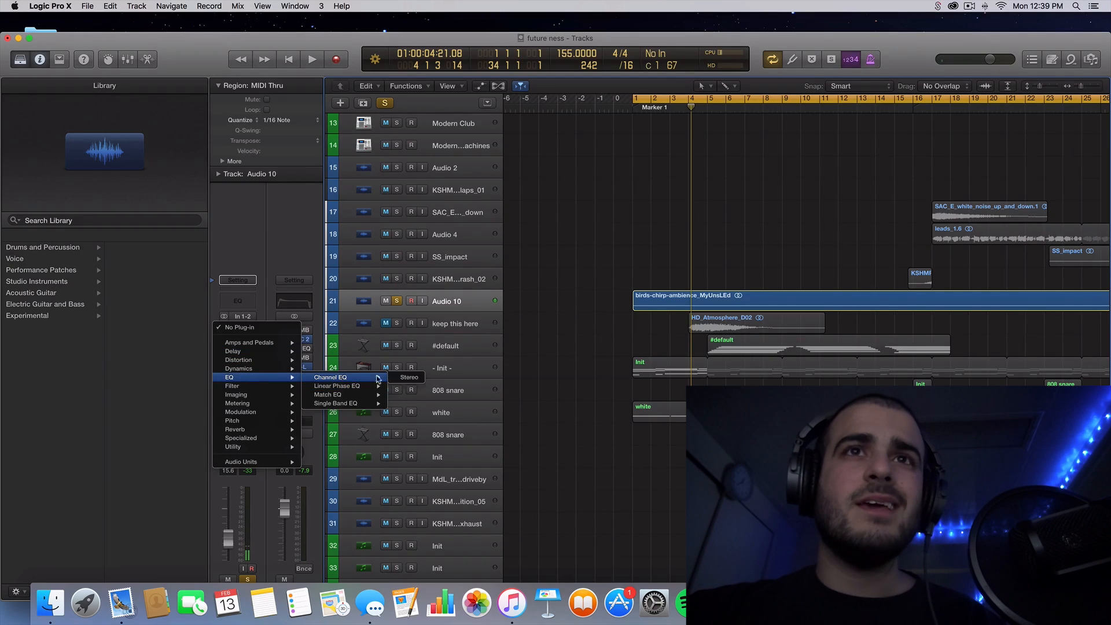
{"action": "left_click", "coordinate": [413, 378]}
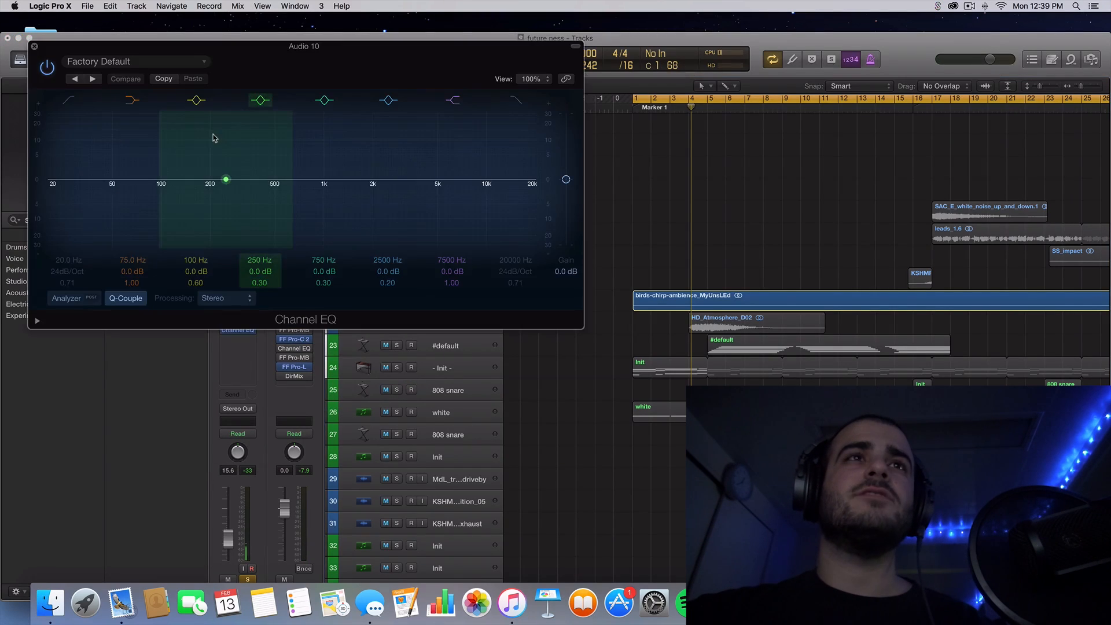
Enable the Channel EQ's low cut at 170 Hz with a 48 dB/Oct slope and a Q of 0.67.
{"action": "left_click", "coordinate": [64, 104]}
{"action": "left_click_drag", "start_coordinate": [52, 191], "coordinate": [213, 210]}
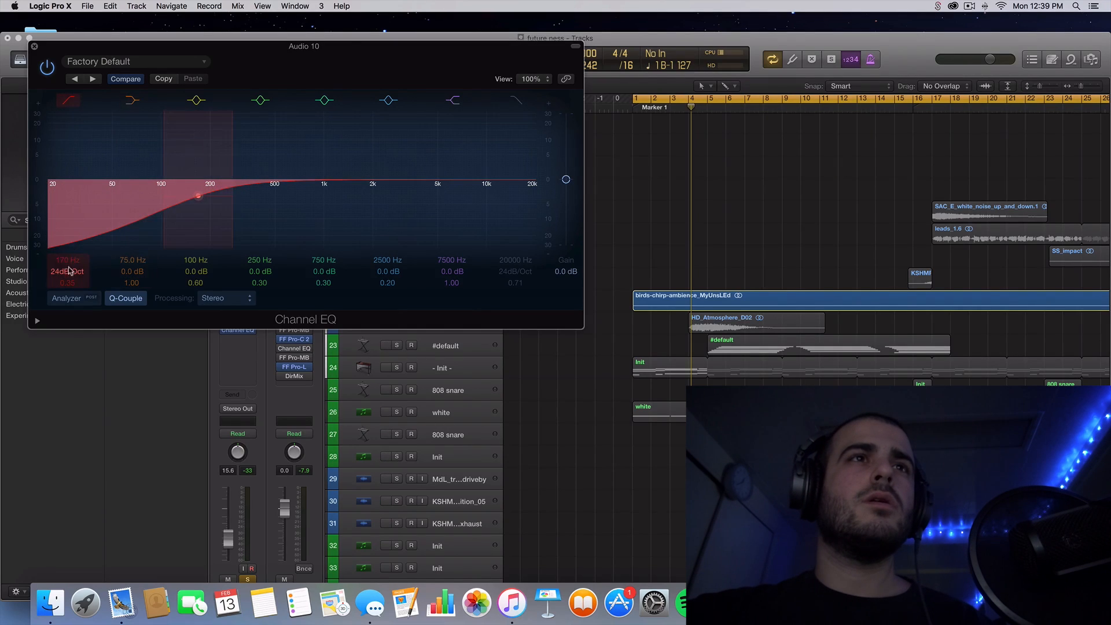
{"action": "mouse_move", "coordinate": [67, 272]}
{"action": "left_mouse_down"}
{"action": "mouse_move", "coordinate": [67, 260]}
{"action": "mouse_move", "coordinate": [67, 269]}
{"action": "left_mouse_up"}
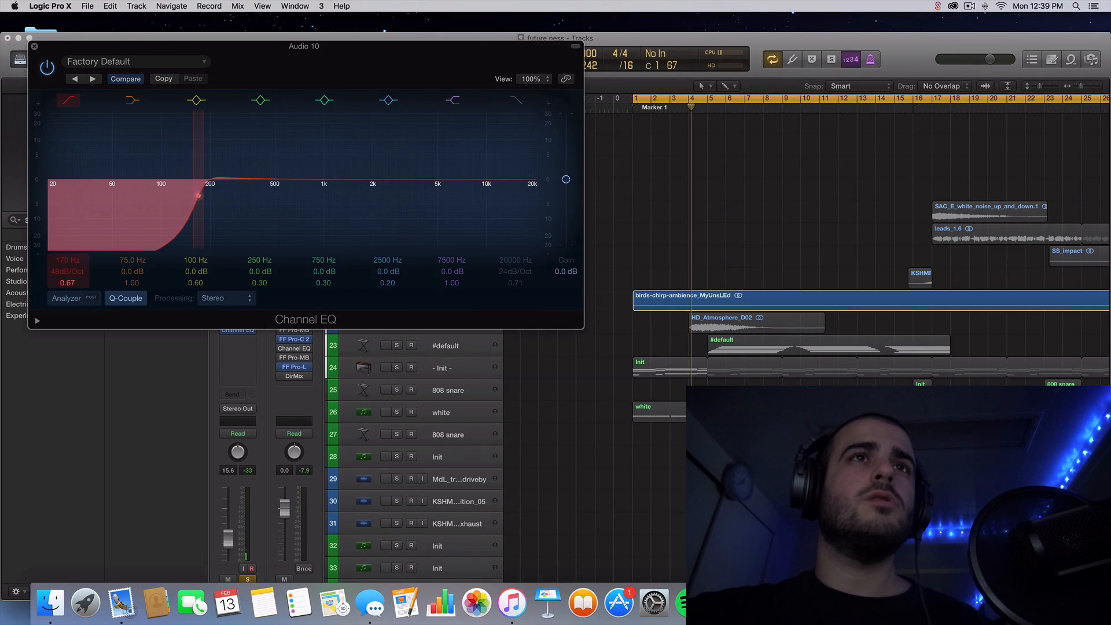
Audition the Channel EQ setting, close the EQ, and insert a stereo Space Designer reverb in Audio 10's next effect slot.
{"action": "key", "text": "space"}
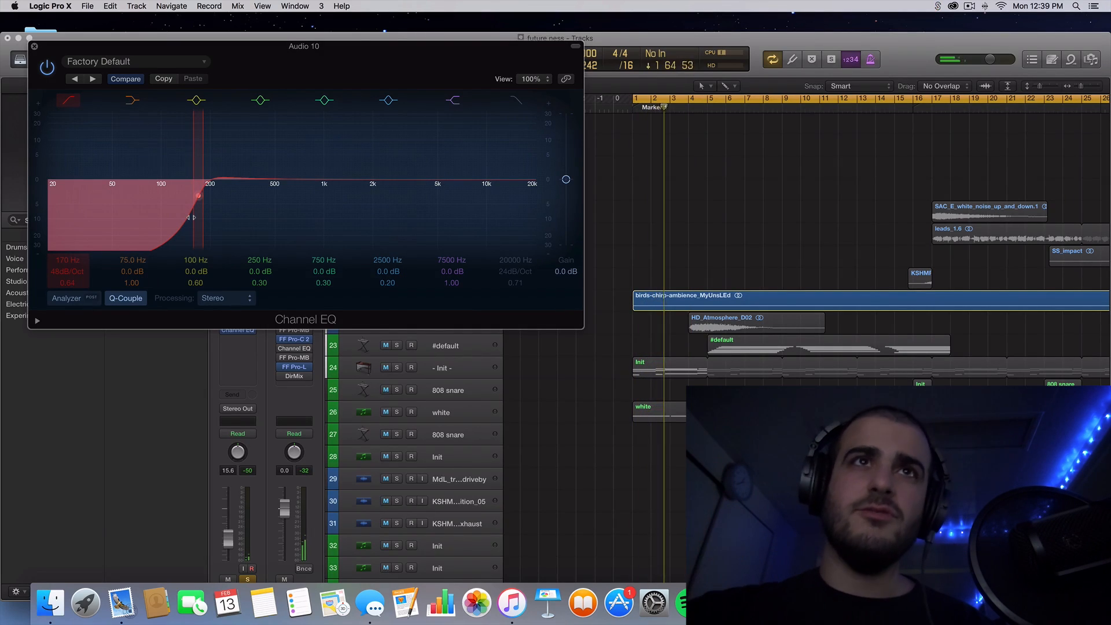
{"action": "left_click", "coordinate": [35, 46]}
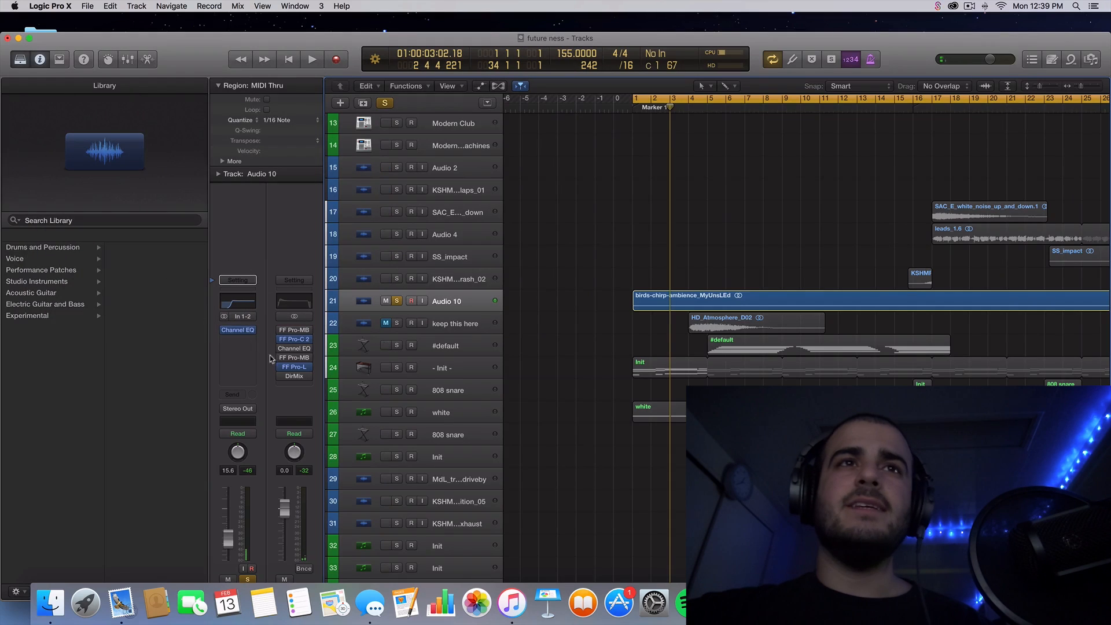
{"action": "left_click", "coordinate": [245, 339]}
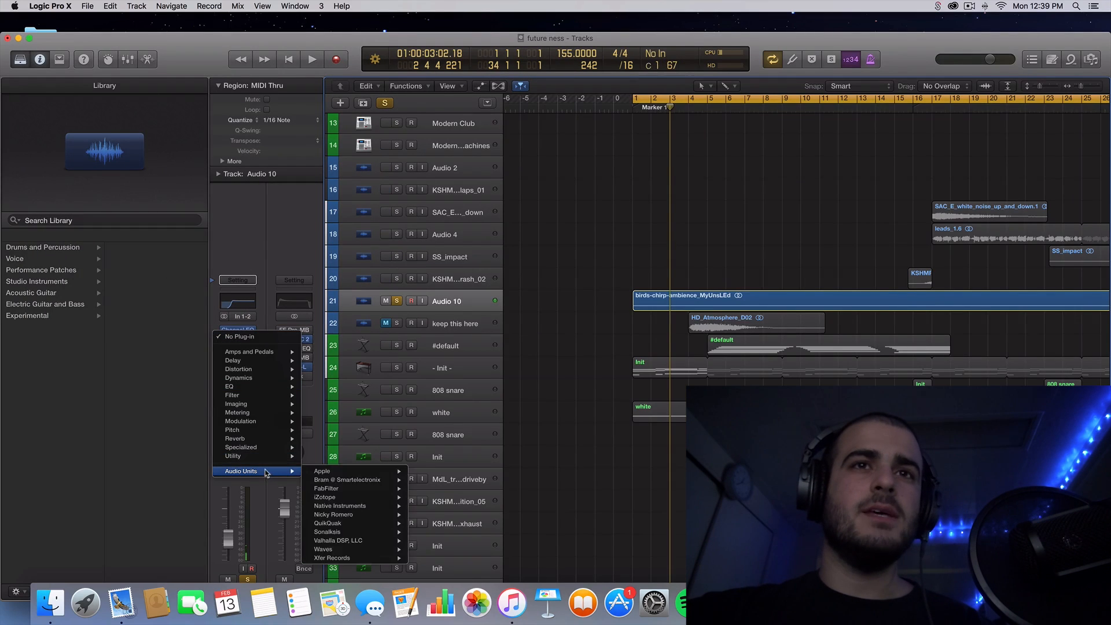
{"action": "mouse_move", "coordinate": [255, 438]}
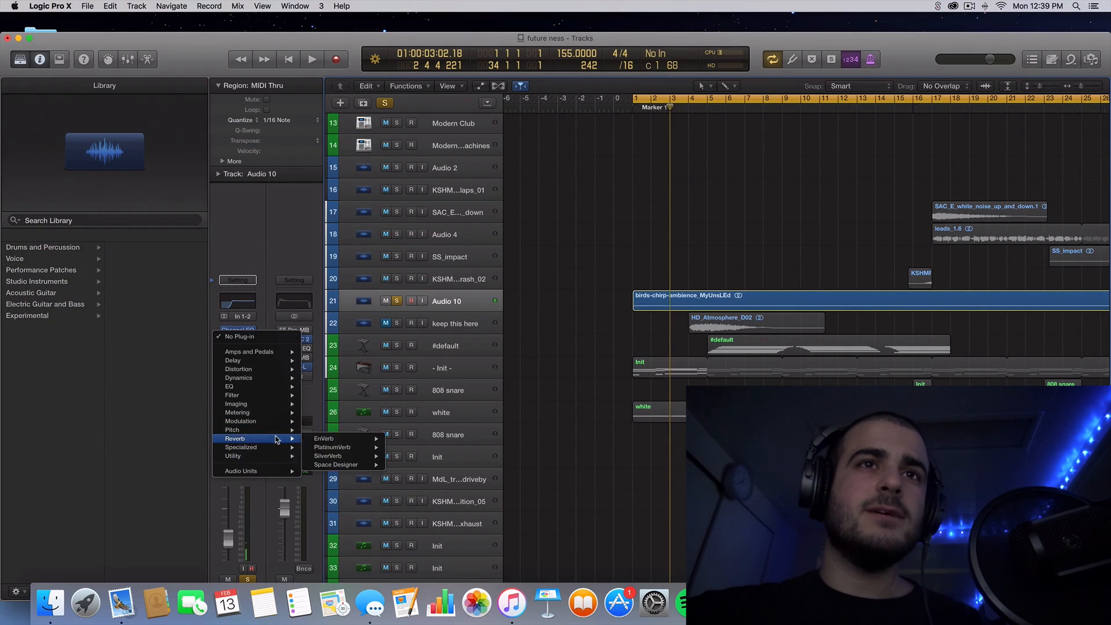
{"action": "mouse_move", "coordinate": [353, 448]}
{"action": "left_click", "coordinate": [405, 466]}
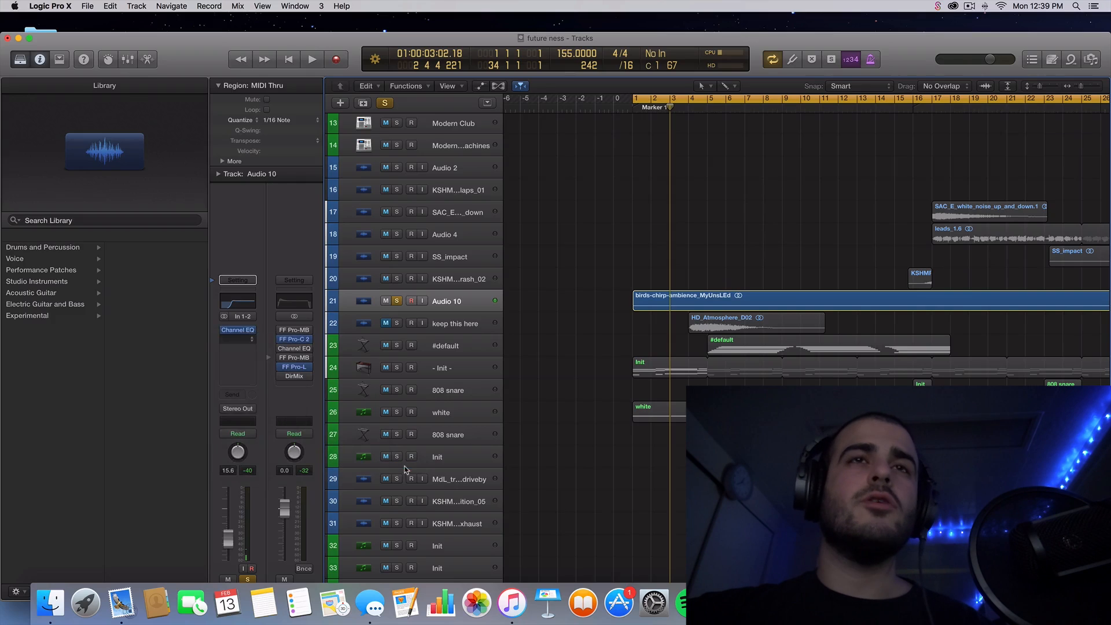
Load the large hall preset 04.7s Sound Stage 12 + in Space Designer and adjust its reverb level while auditioning.
{"action": "left_click", "coordinate": [168, 61]}
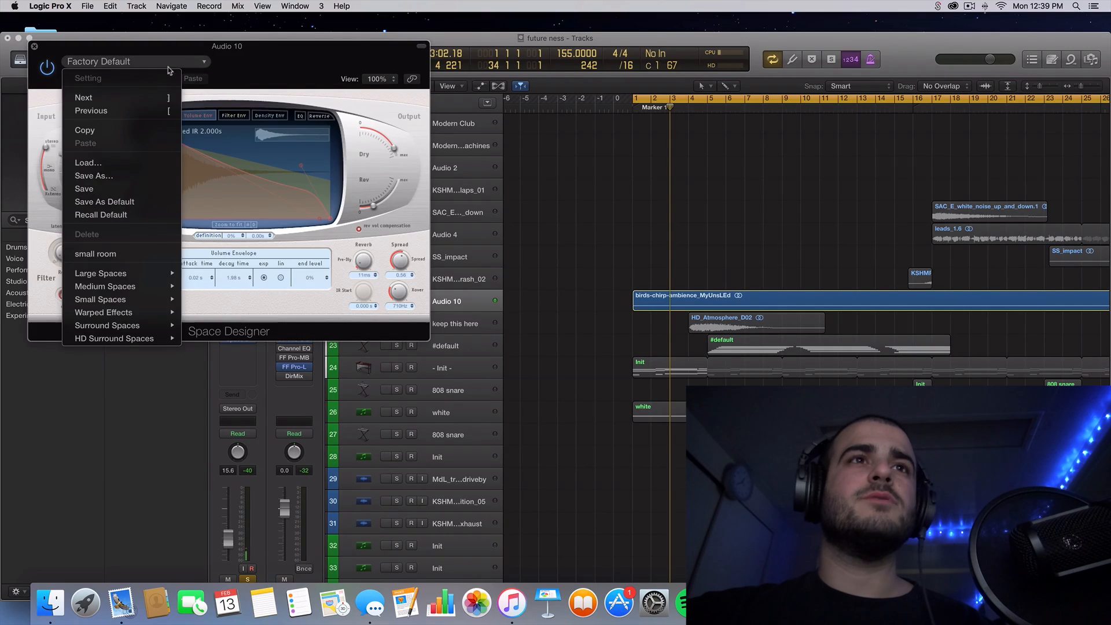
{"action": "mouse_move", "coordinate": [139, 274]}
{"action": "mouse_move", "coordinate": [221, 300]}
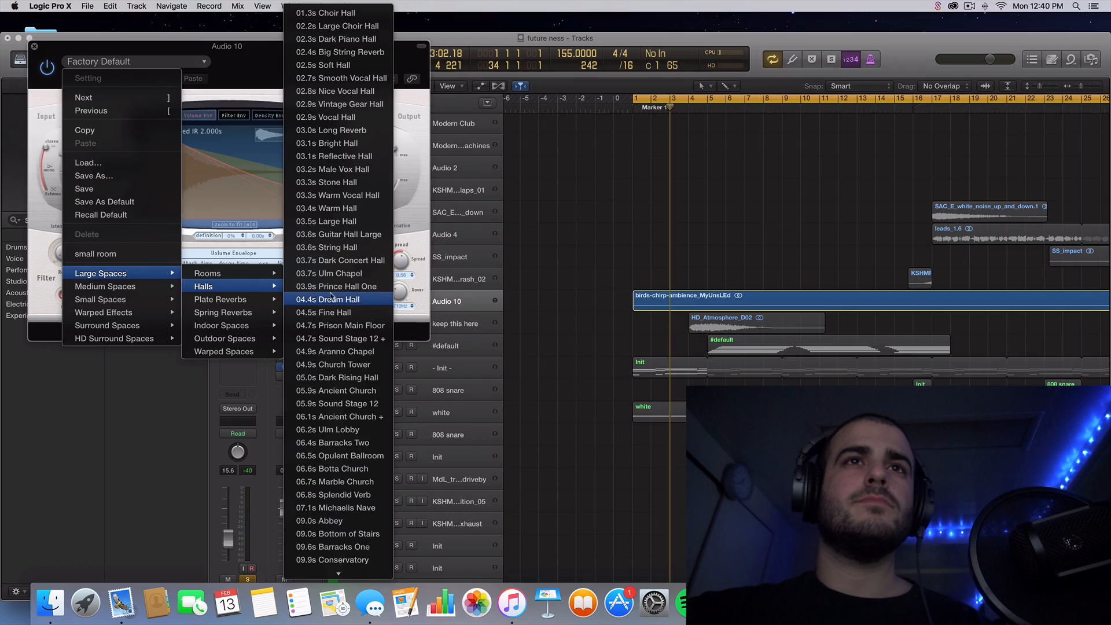
{"action": "left_click", "coordinate": [328, 338]}
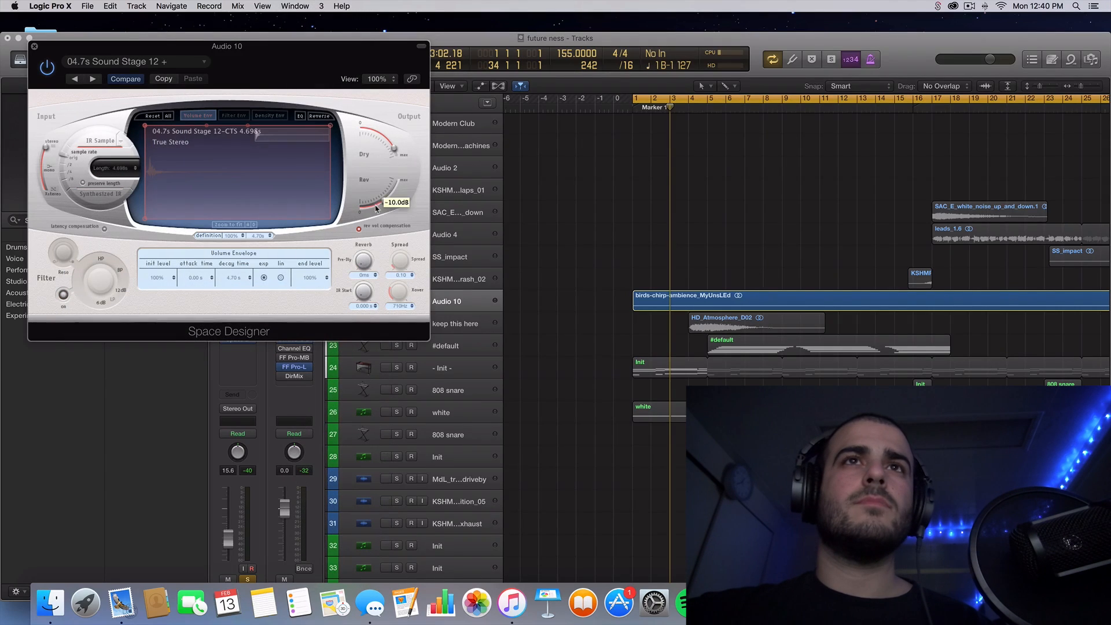
{"action": "left_click_drag", "start_coordinate": [370, 218], "coordinate": [370, 220]}
{"action": "key", "text": "space"}
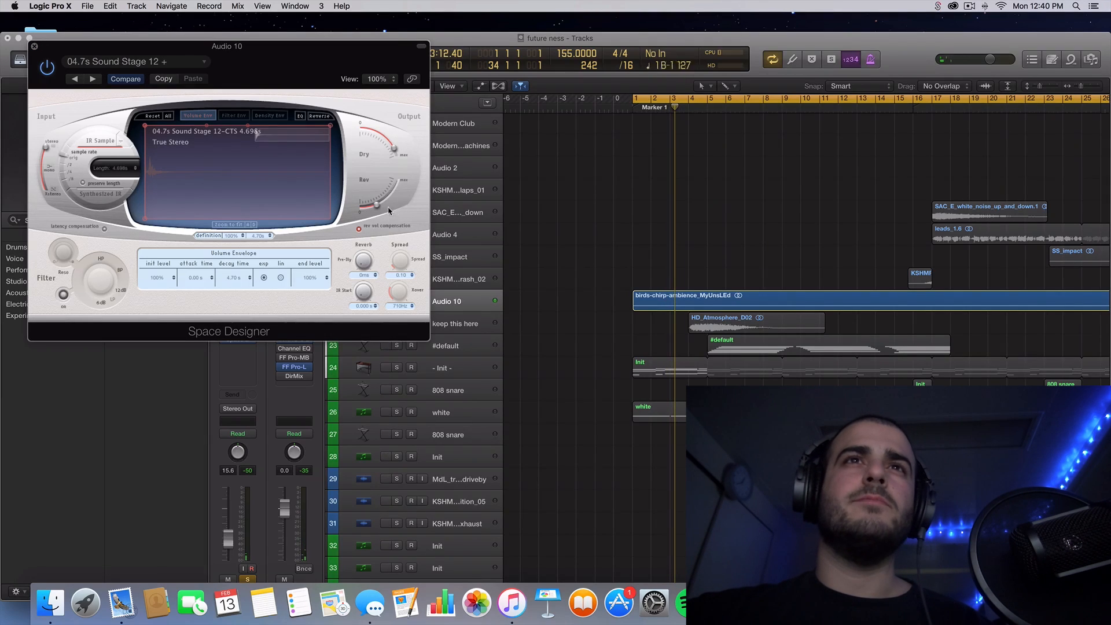
{"action": "key", "text": "space"}
{"action": "left_click_drag", "start_coordinate": [389, 202], "coordinate": [394, 196]}
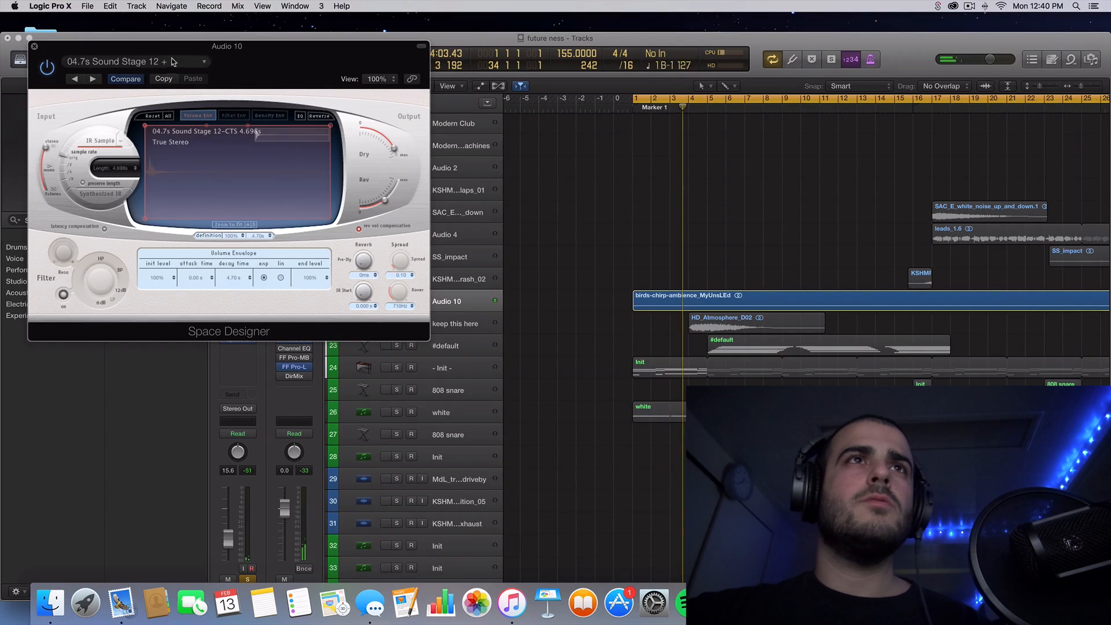
Change the Space Designer preset to the large hall 07.1s Michaelis Nave, audition it, and close the plug-in.
{"action": "left_click", "coordinate": [116, 61]}
{"action": "mouse_move", "coordinate": [137, 274]}
{"action": "mouse_move", "coordinate": [203, 286]}
{"action": "scroll", "coordinate": [323, 441], "scroll_direction": "down", "scroll_amount": 5}
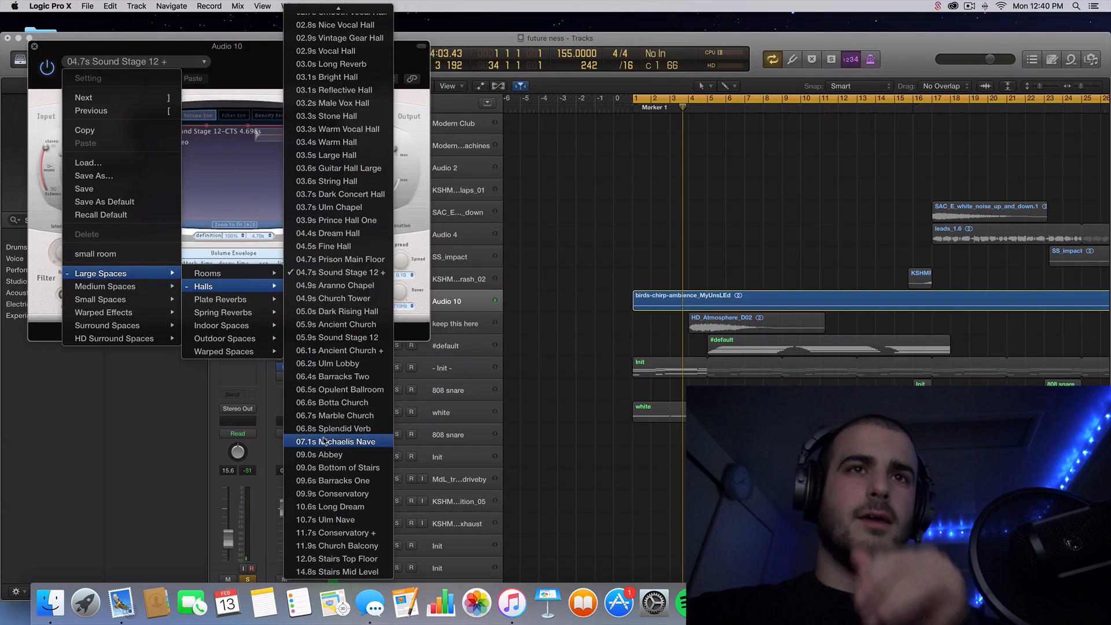
{"action": "left_click", "coordinate": [324, 442]}
{"action": "key", "text": "space"}
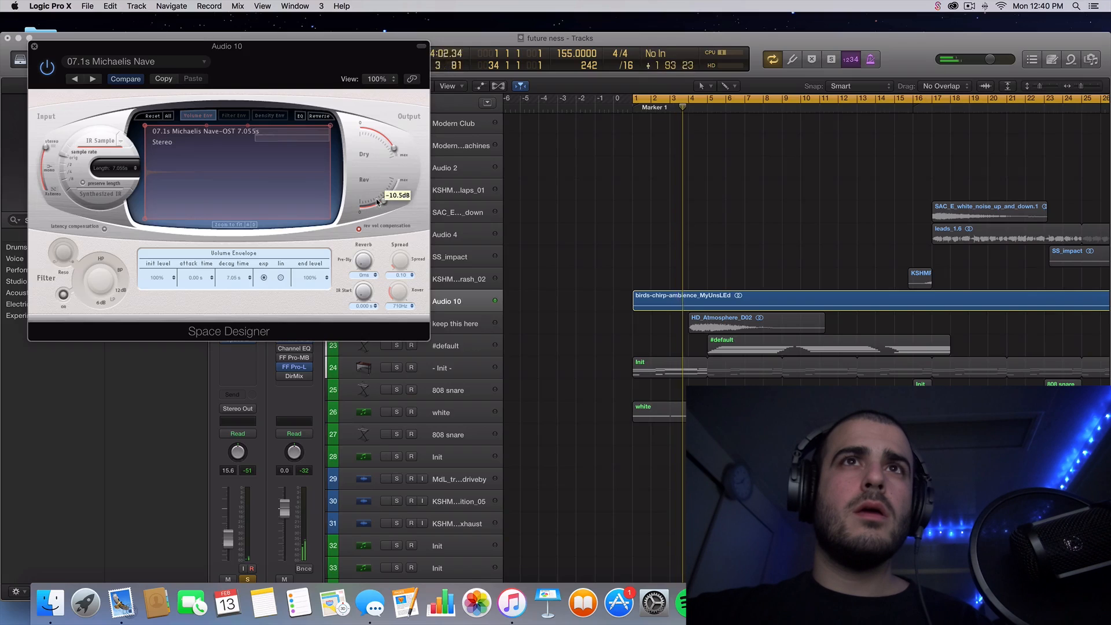
{"action": "left_click", "coordinate": [35, 47]}
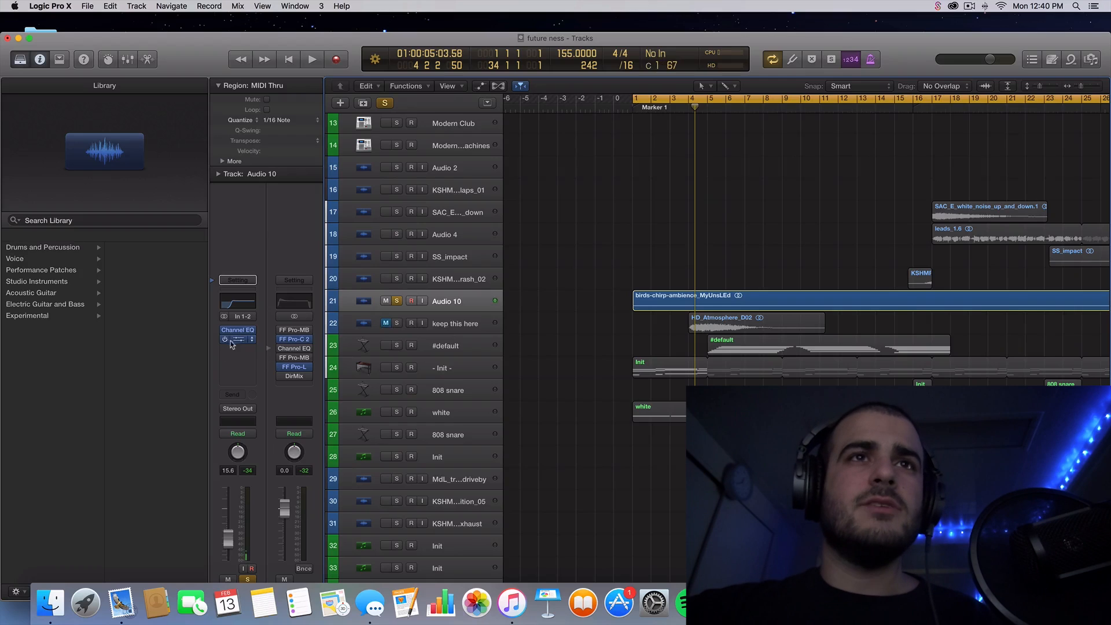
Insert a stereo Chorus on Audio 10, set Intensity to 100% and Mix to 94%, and audition the result.
{"action": "left_click", "coordinate": [237, 348]}
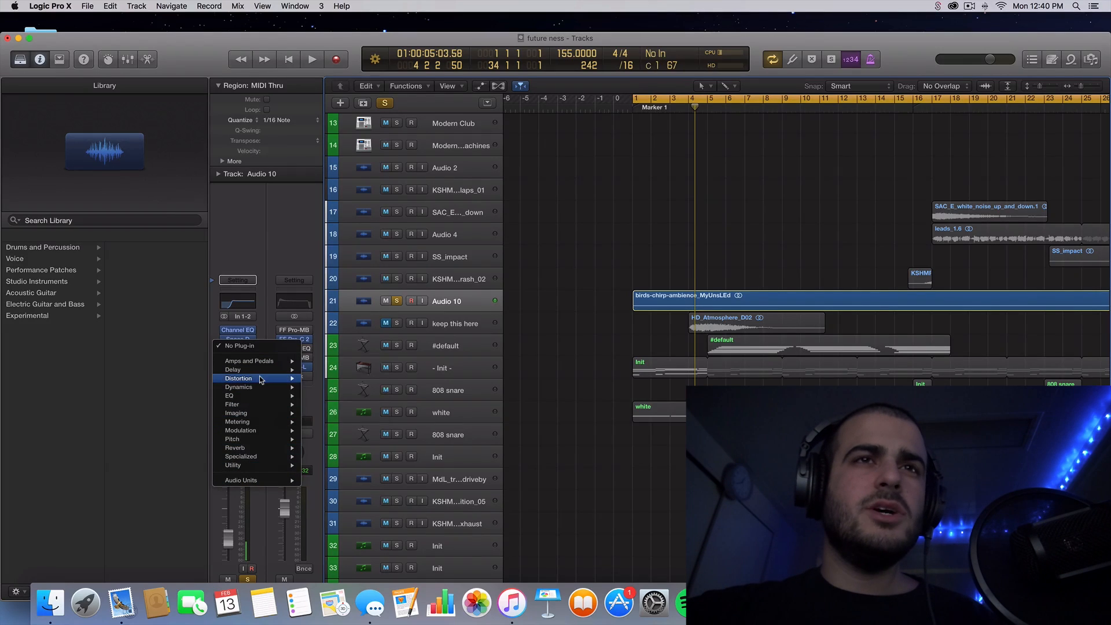
{"action": "mouse_move", "coordinate": [266, 430]}
{"action": "mouse_move", "coordinate": [371, 432]}
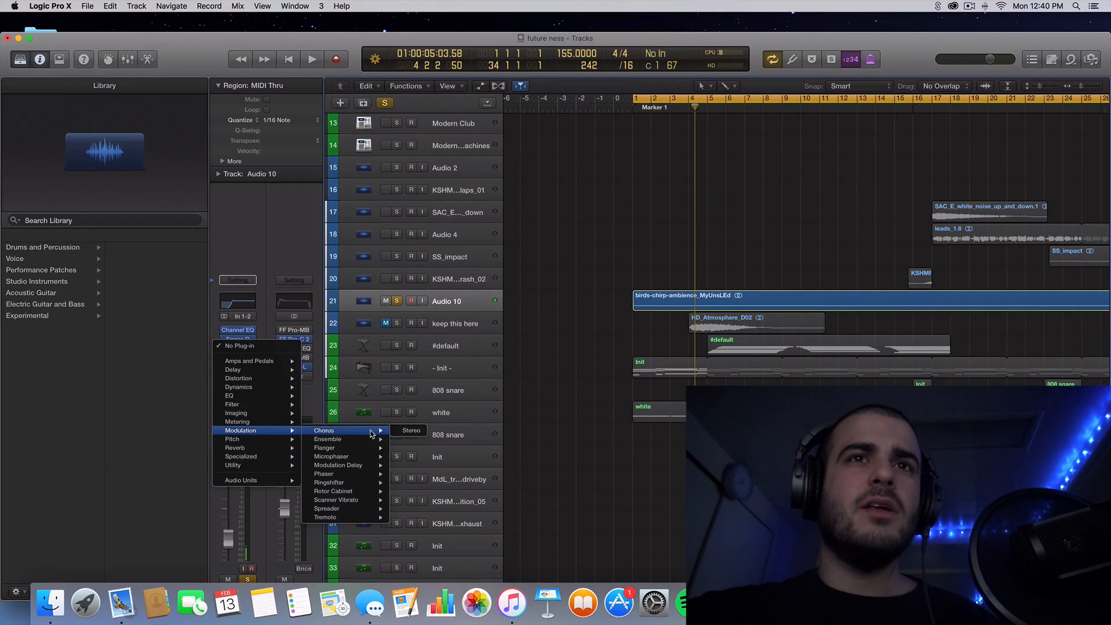
{"action": "left_click", "coordinate": [409, 431]}
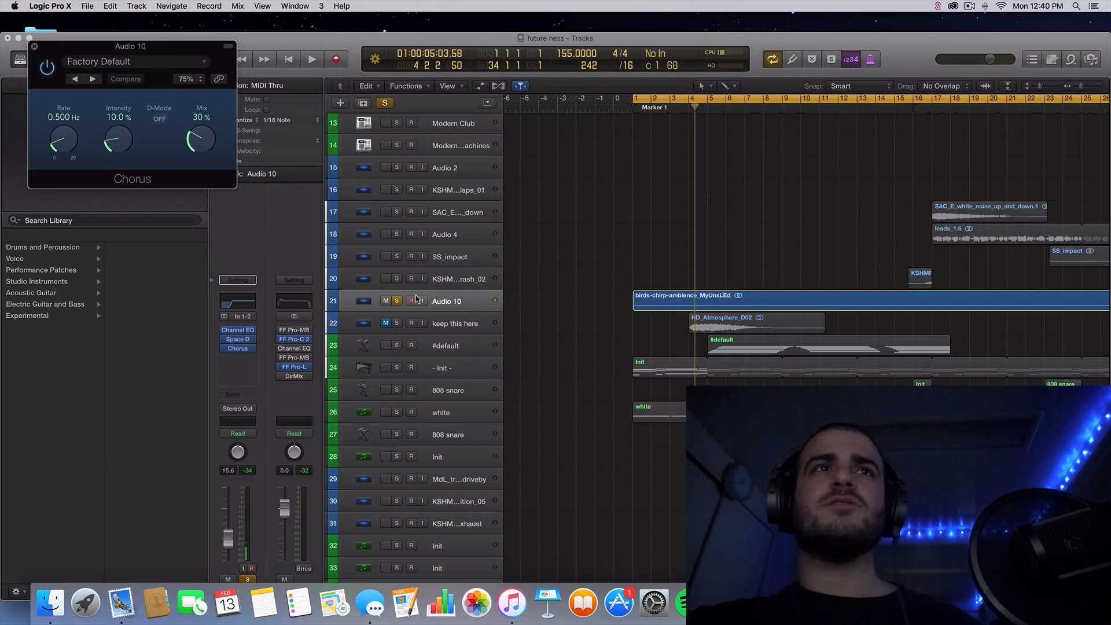
{"action": "left_click_drag", "start_coordinate": [200, 144], "coordinate": [200, 110]}
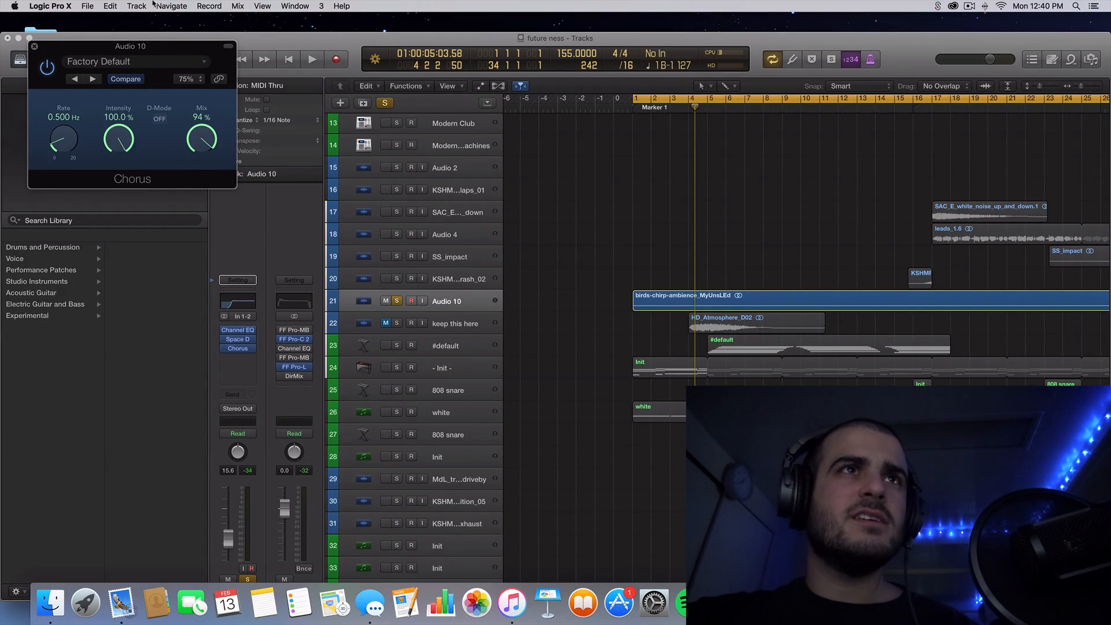
{"action": "key", "text": "space"}
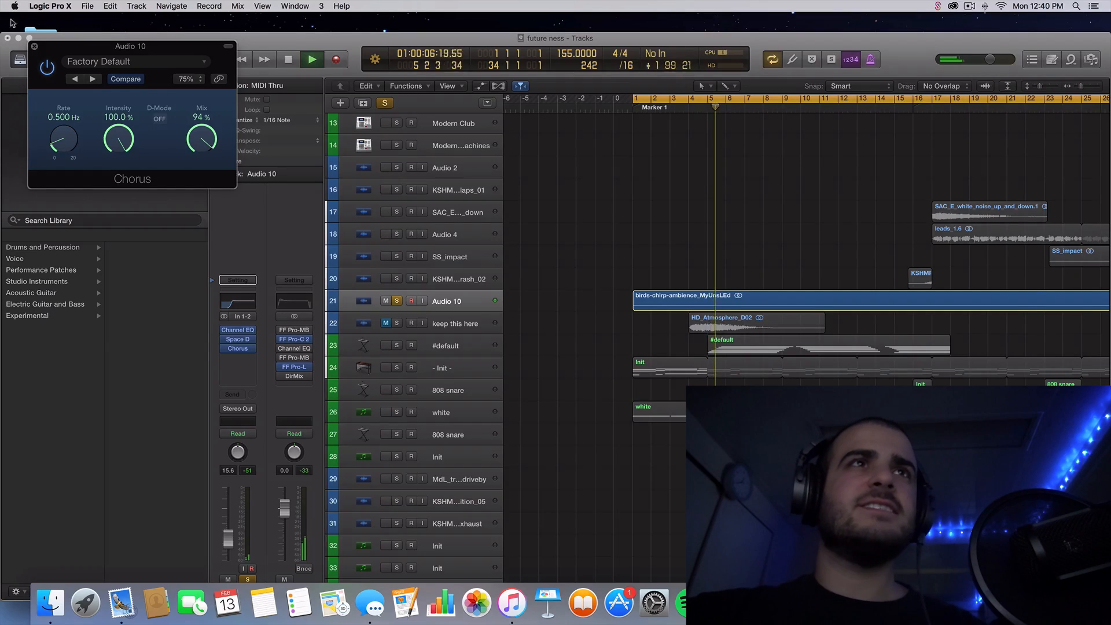
{"action": "left_click", "coordinate": [33, 46]}
{"action": "key", "text": "space"}
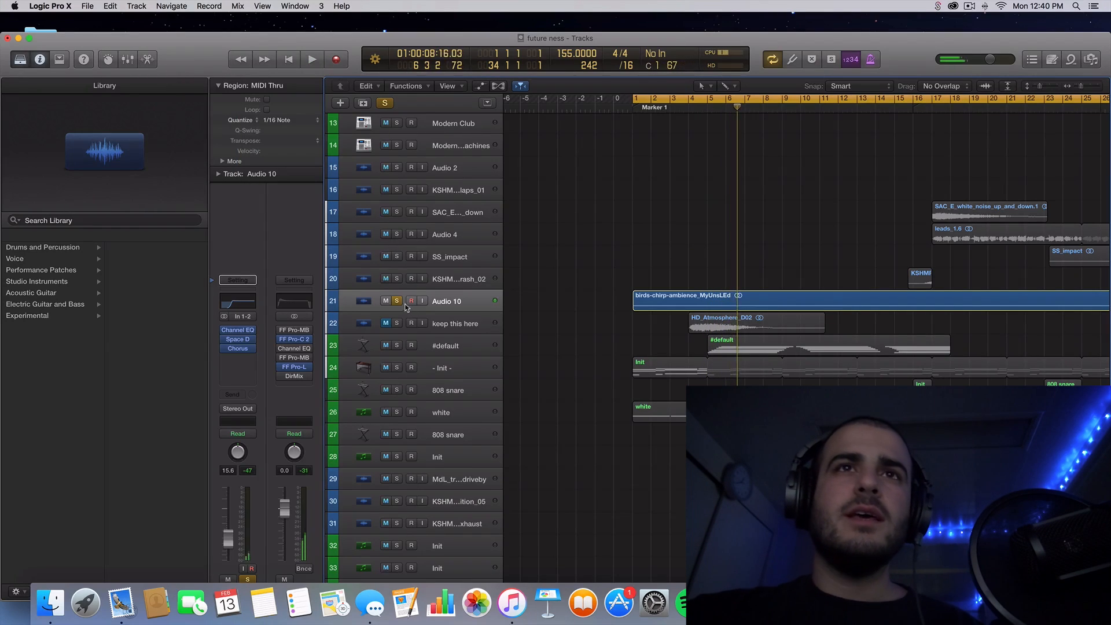
Unsolo Audio 10 and play the full mix from the start, lowering the track's volume to about -17 dB.
{"action": "left_click", "coordinate": [397, 301]}
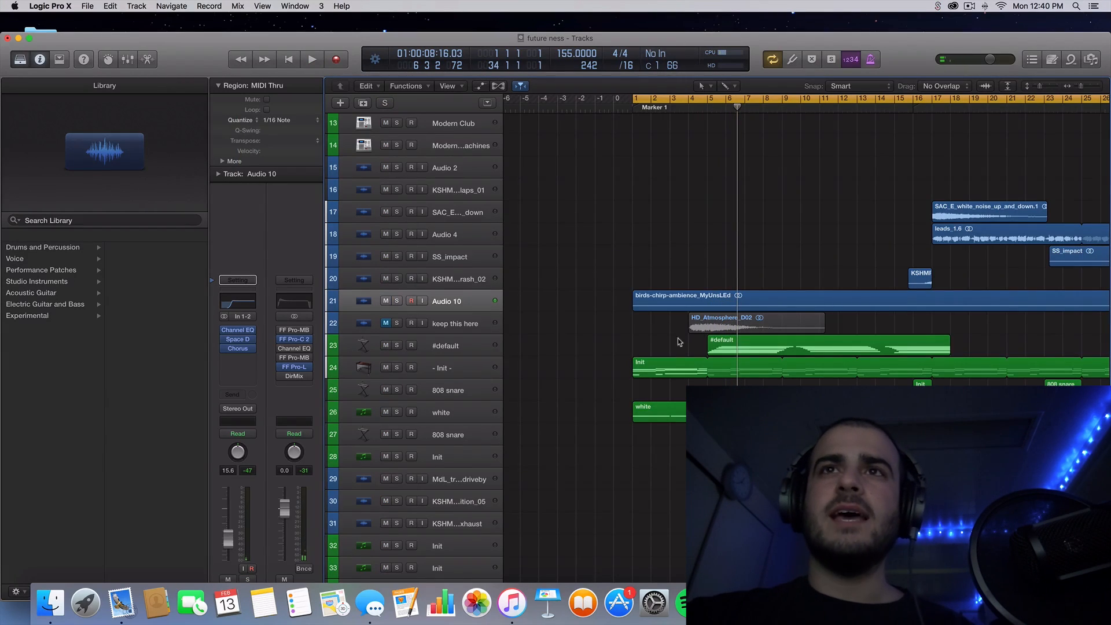
{"action": "key", "text": "Return"}
{"action": "key", "text": "space"}
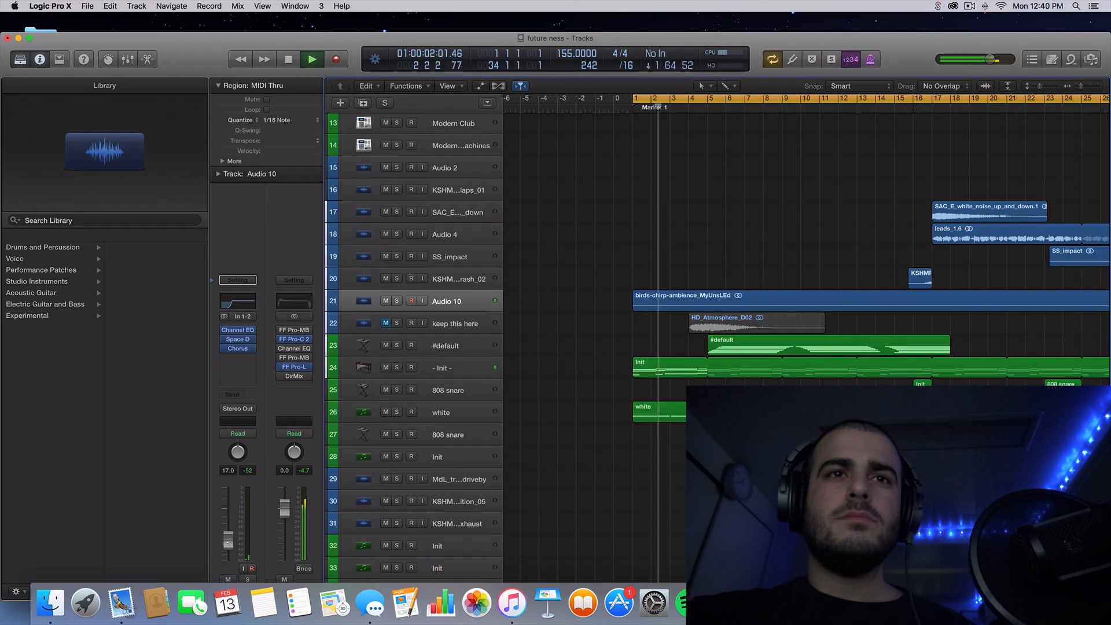
Shorten the birds-chirp-ambience region to end around bar 32 and lower Audio 10's volume to about -17.8 dB.
{"action": "scroll", "coordinate": [806, 342], "scroll_direction": "down", "scroll_amount": 1}
{"action": "scroll", "coordinate": [868, 301], "scroll_direction": "down", "scroll_amount": 3}
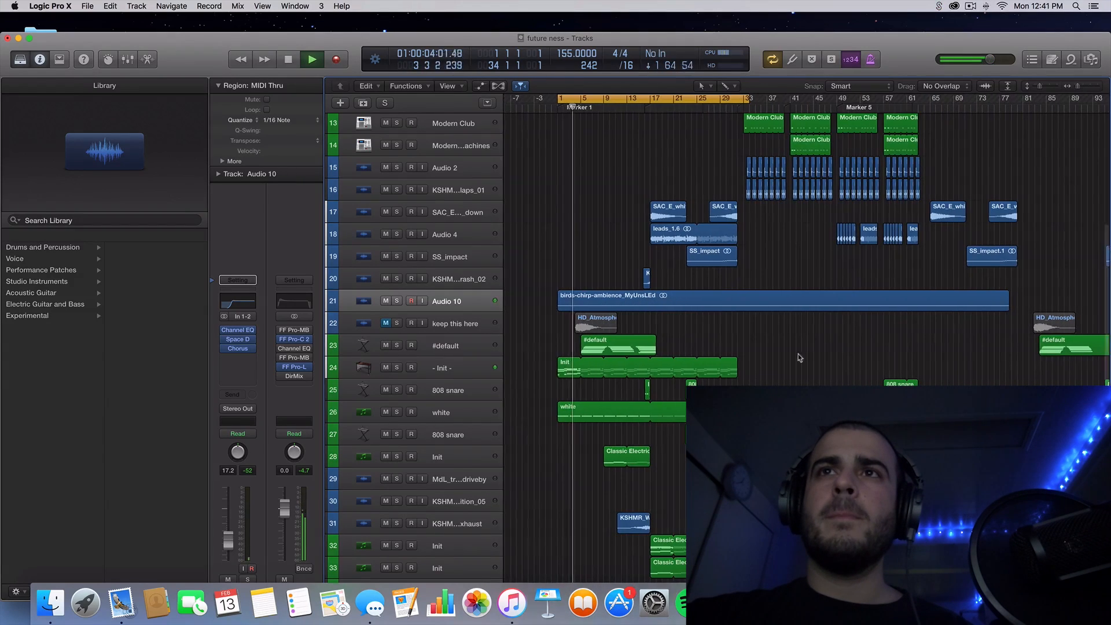
{"action": "left_click_drag", "start_coordinate": [1008, 306], "coordinate": [734, 313]}
{"action": "scroll", "coordinate": [734, 313], "scroll_direction": "up", "scroll_amount": 2}
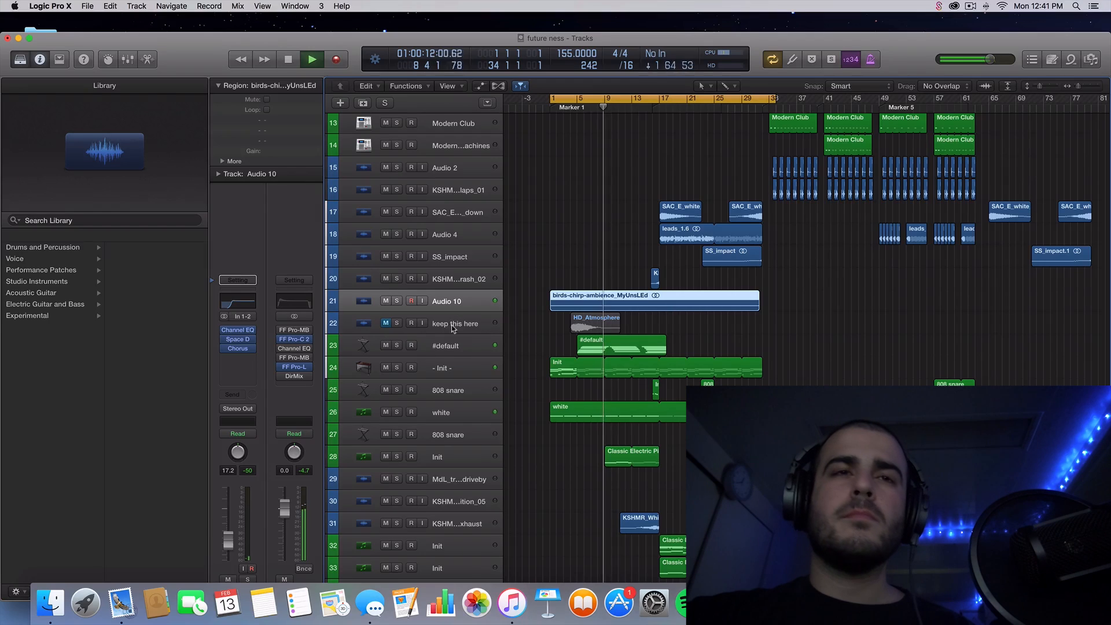
{"action": "left_click_drag", "start_coordinate": [230, 545], "coordinate": [230, 546]}
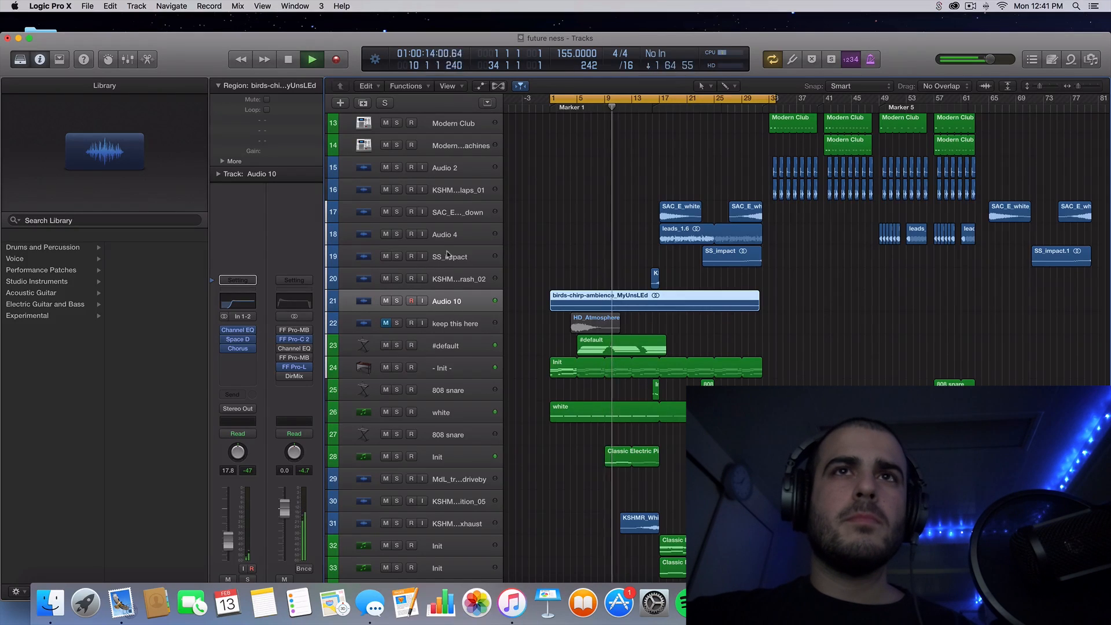
Add a new audio track below Audio 10 and open the Downloads folder in Finder.
{"action": "left_click", "coordinate": [137, 5]}
{"action": "left_click", "coordinate": [164, 28]}
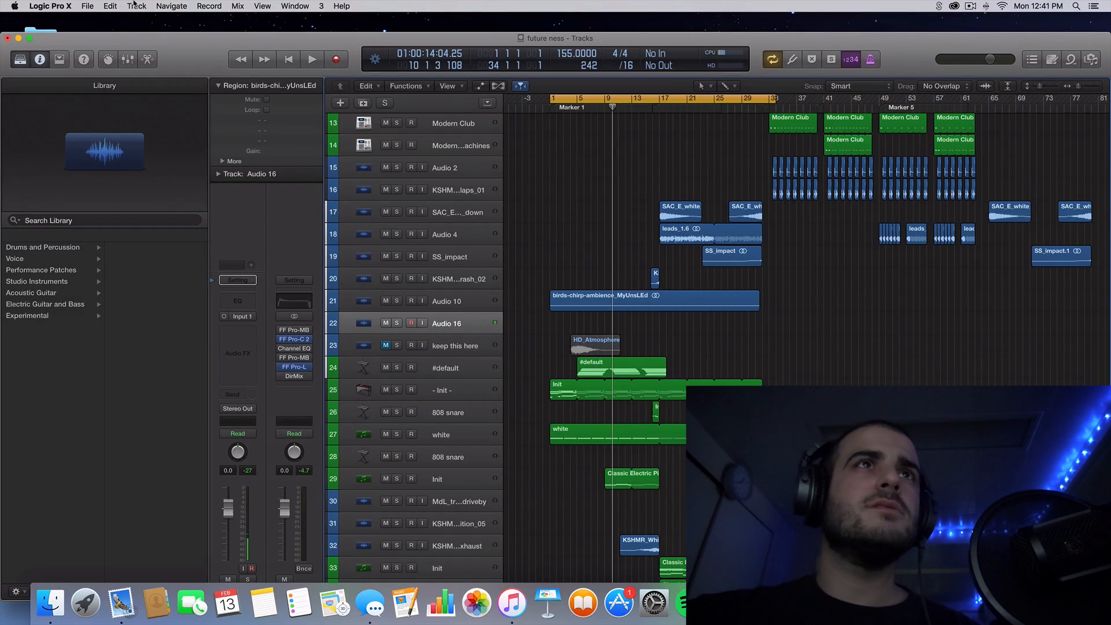
{"action": "left_click", "coordinate": [137, 22]}
{"action": "left_click", "coordinate": [141, 6]}
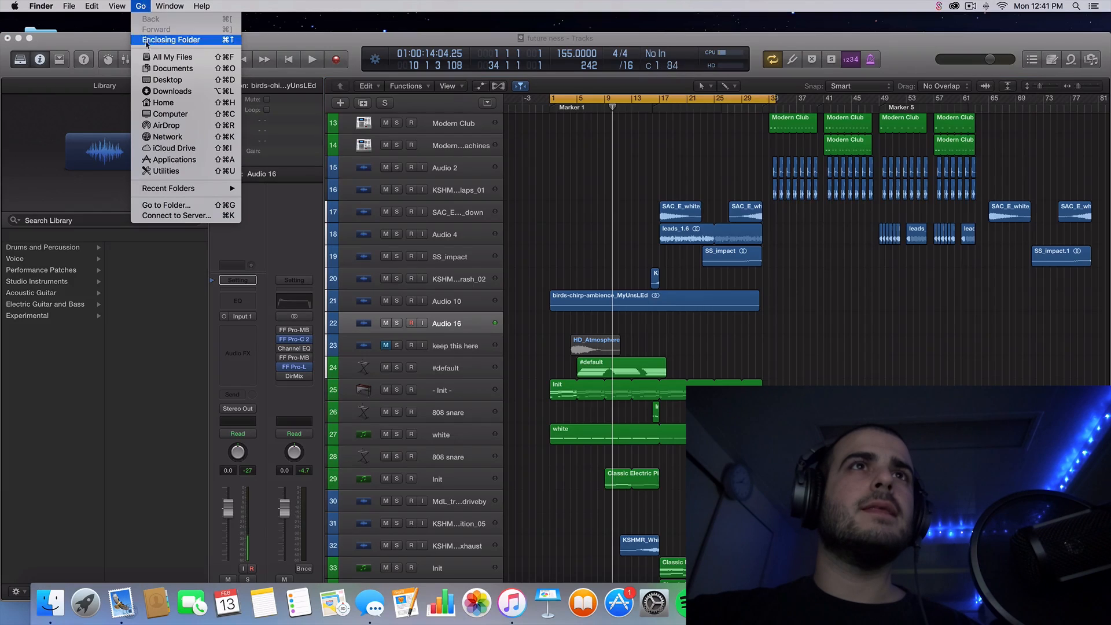
{"action": "left_click", "coordinate": [168, 91]}
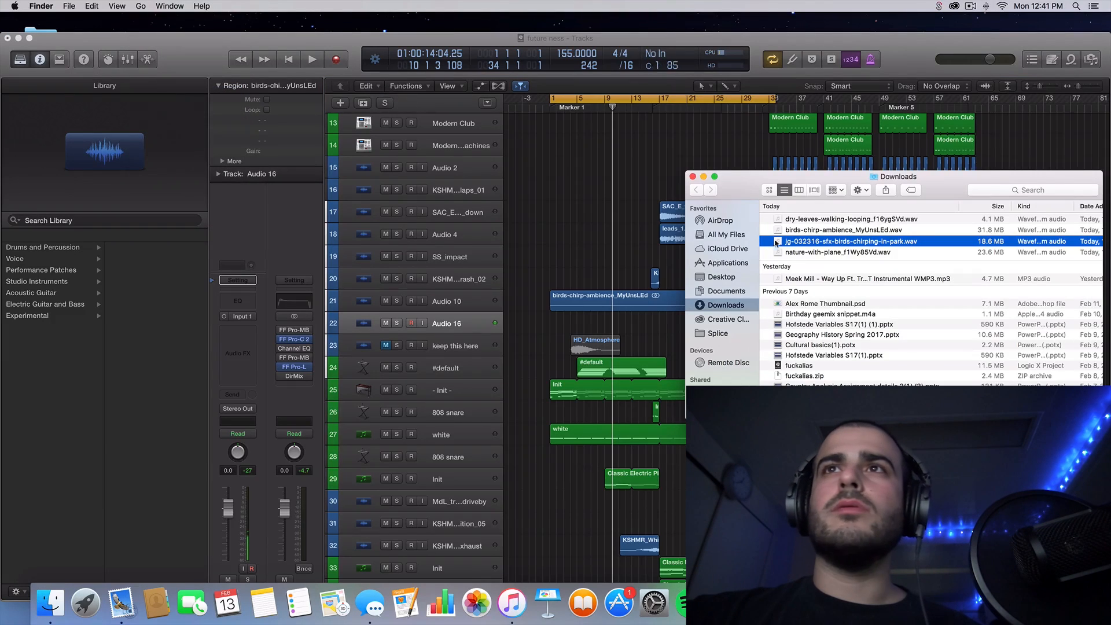
Preview dry-leaves-walking-looping_f16ygSVd.wav in iTunes and close the player.
{"action": "left_click", "coordinate": [837, 220]}
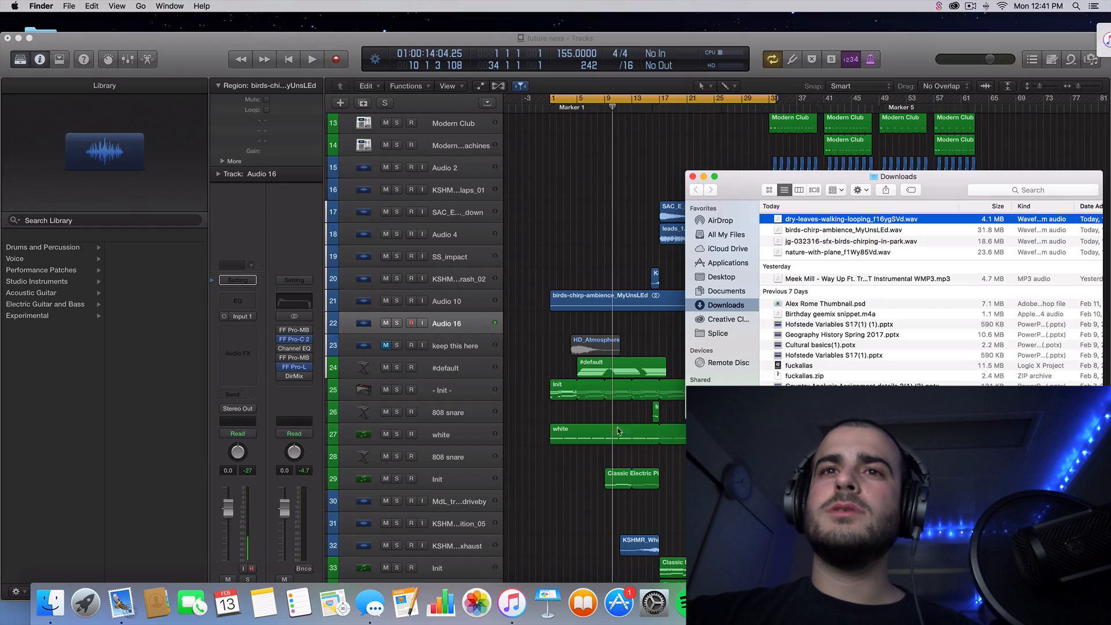
{"action": "left_click", "coordinate": [512, 603]}
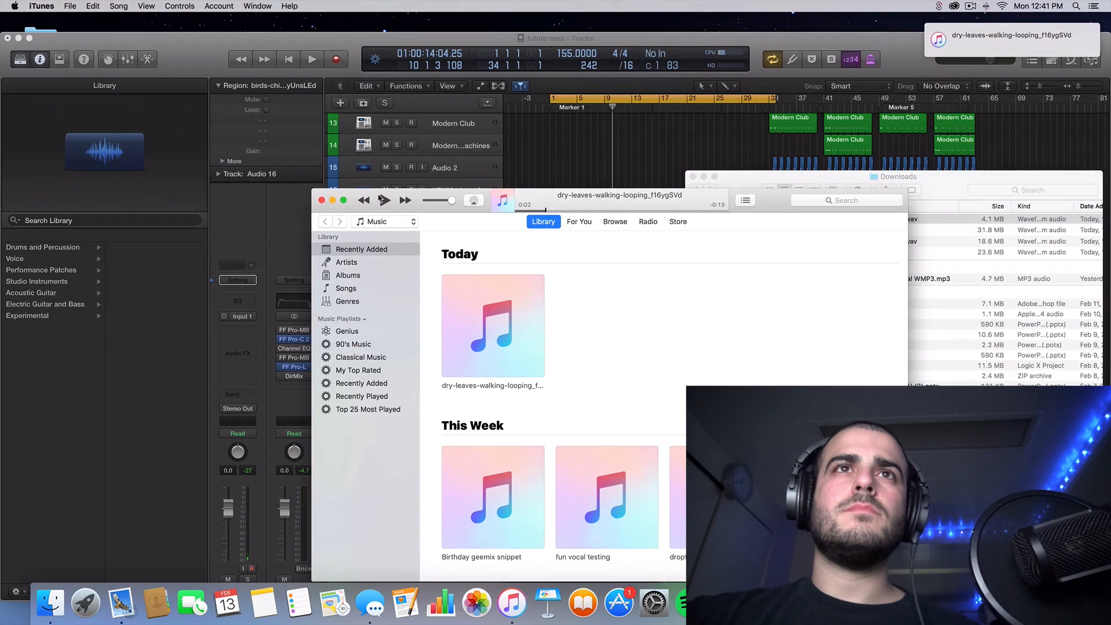
{"action": "left_click", "coordinate": [319, 200]}
Place dry-leaves-walking-looping_f16ygSVd.wav on the new audio track and align its region to start at bar 1.
{"action": "left_click_drag", "start_coordinate": [828, 221], "coordinate": [557, 326]}
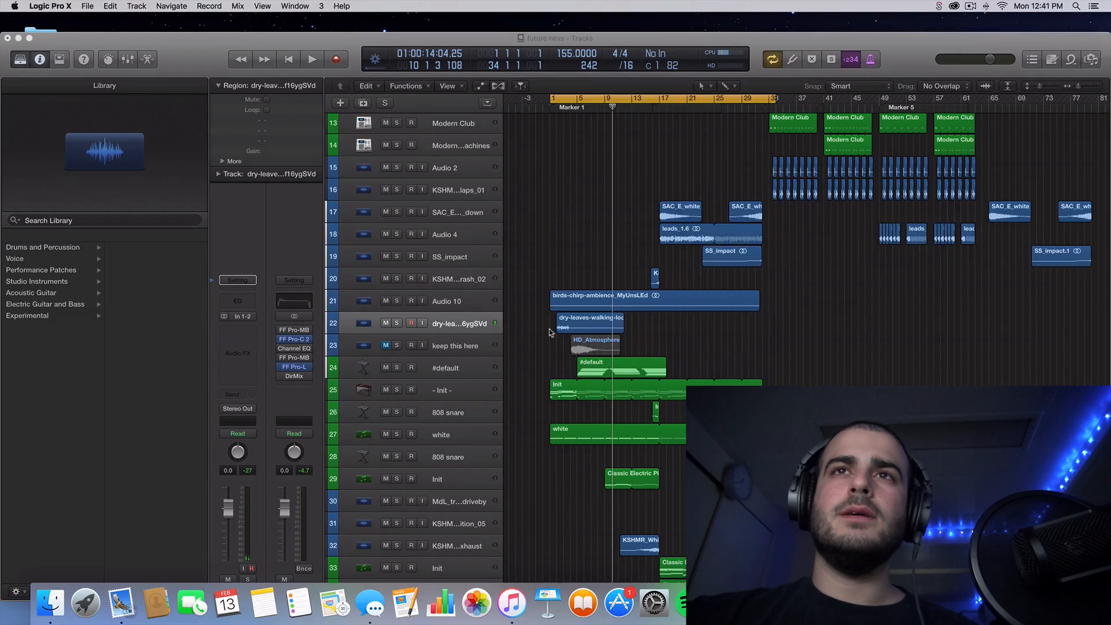
{"action": "left_click", "coordinate": [550, 332]}
{"action": "scroll", "coordinate": [541, 347], "scroll_direction": "up", "scroll_amount": 10}
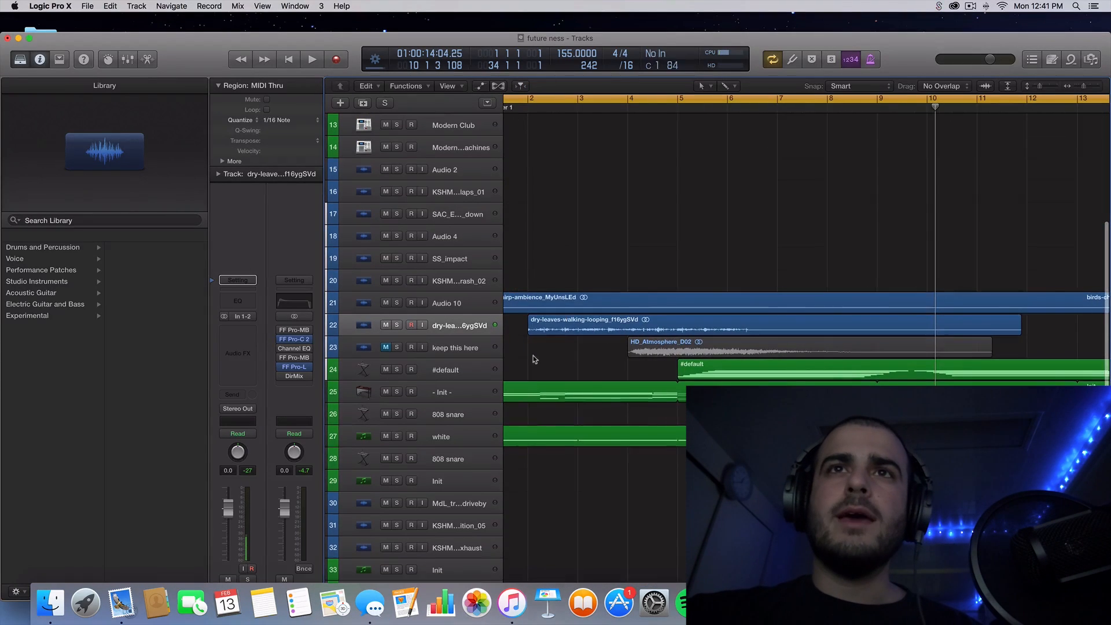
{"action": "scroll", "coordinate": [534, 359], "scroll_direction": "left", "scroll_amount": 5}
{"action": "left_click_drag", "start_coordinate": [744, 325], "coordinate": [691, 326]}
Duplicate the Audio 10 track and move the dry-leaves-walking-looping region onto the duplicate.
{"action": "left_click", "coordinate": [467, 310]}
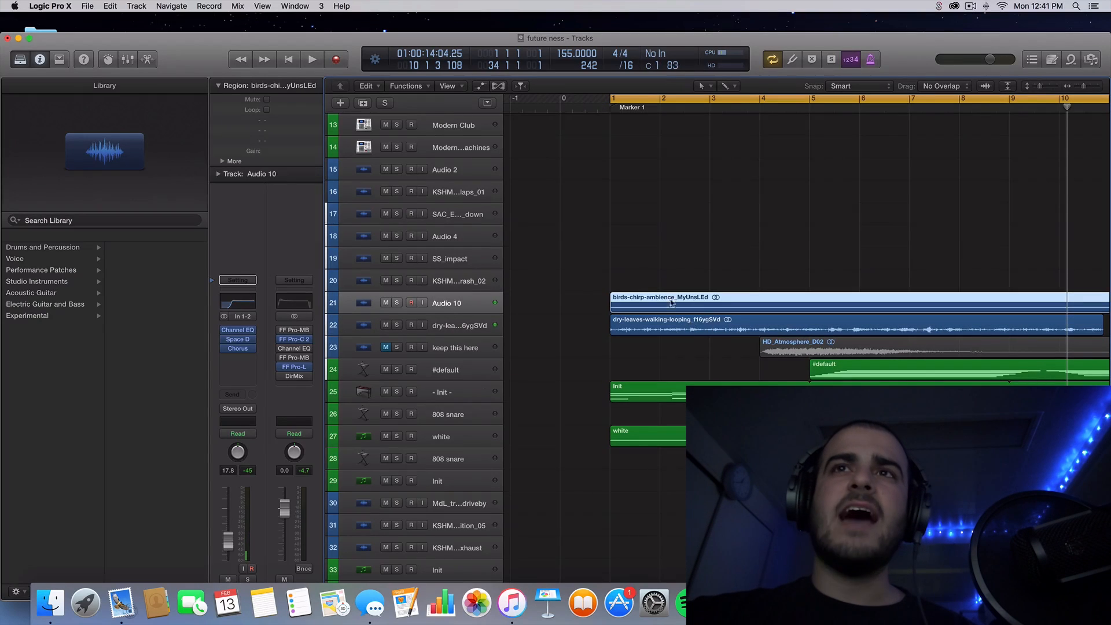
{"action": "left_click", "coordinate": [668, 323]}
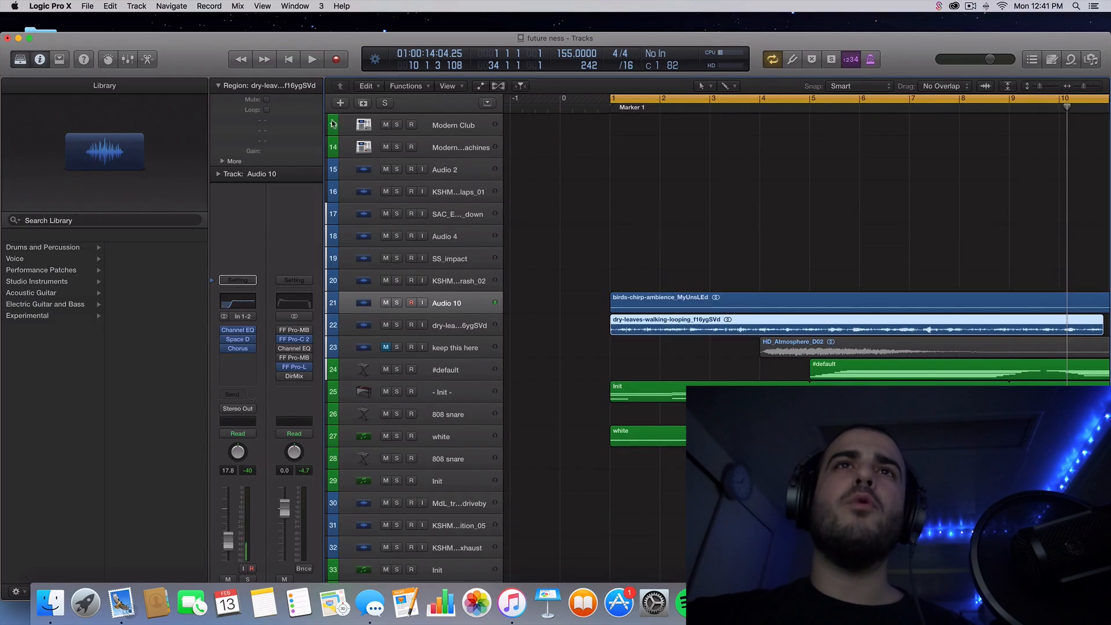
{"action": "left_click", "coordinate": [455, 276]}
{"action": "key", "text": "Down"}
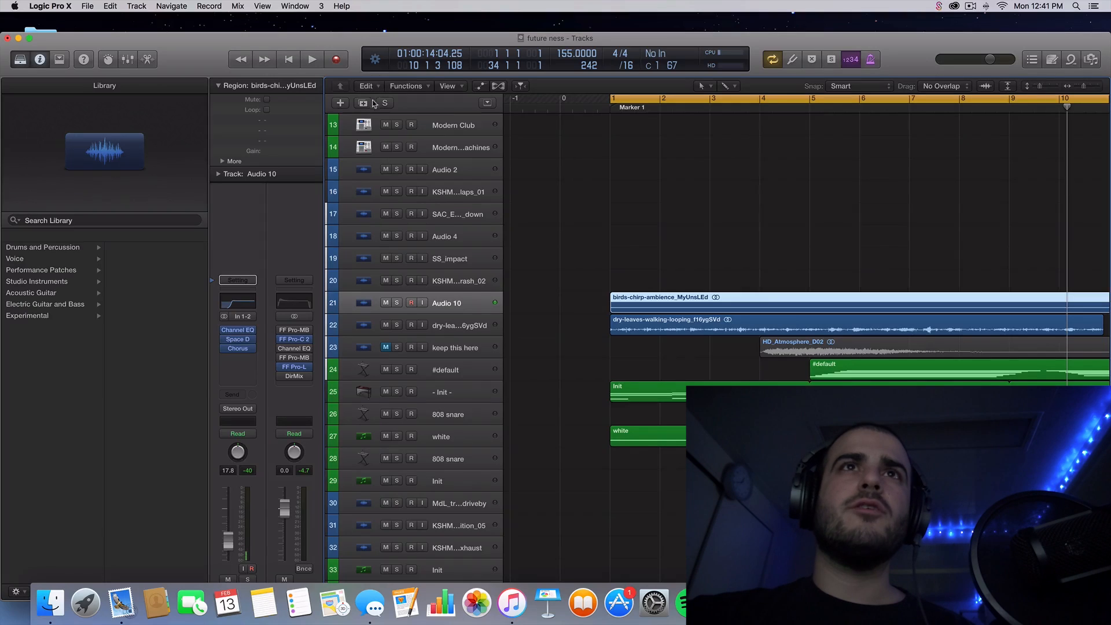
{"action": "left_click", "coordinate": [363, 105]}
{"action": "left_click_drag", "start_coordinate": [636, 346], "coordinate": [637, 324]}
{"action": "left_click", "coordinate": [443, 348]}
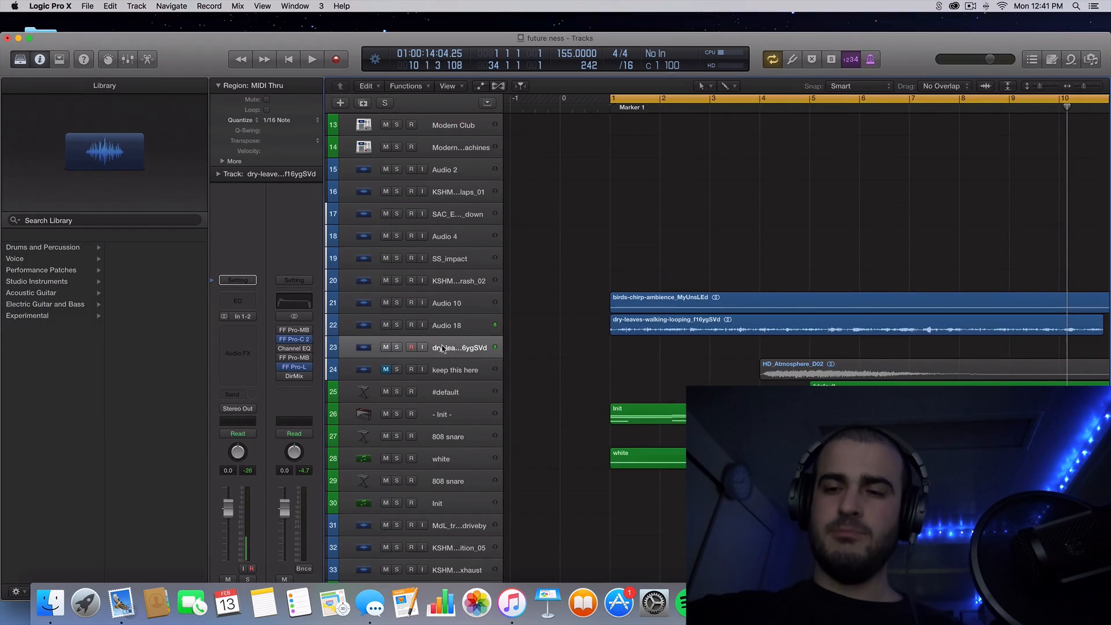
Delete the empty dry-leaves audio track and solo Audio 18.
{"action": "key", "text": "super+BackSpace"}
{"action": "left_click", "coordinate": [397, 326]}
{"action": "left_click", "coordinate": [461, 326]}
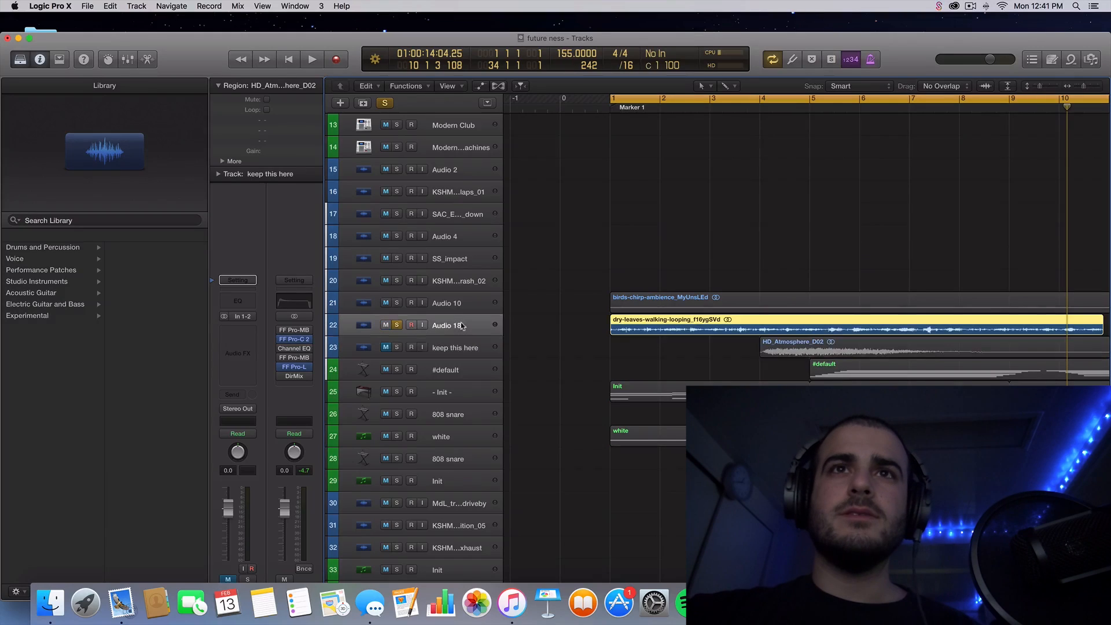
Play Audio 18 from the start and lower its volume to -34.0 dB.
{"action": "key", "text": "Return"}
{"action": "key", "text": "space"}
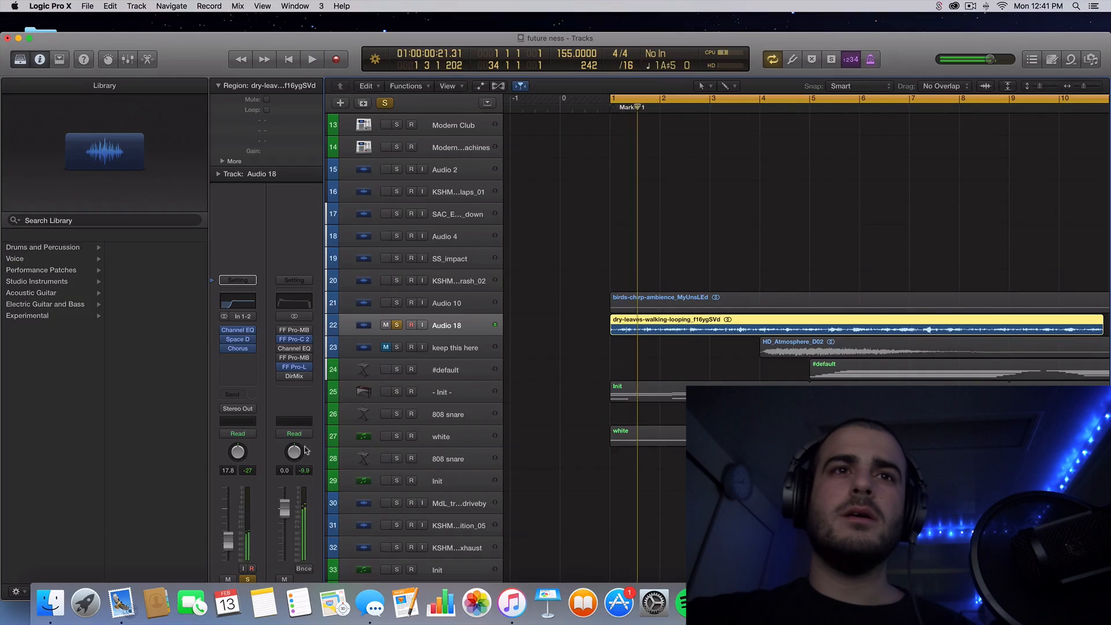
{"action": "left_click_drag", "start_coordinate": [228, 546], "coordinate": [228, 550]}
{"action": "key", "text": "space"}
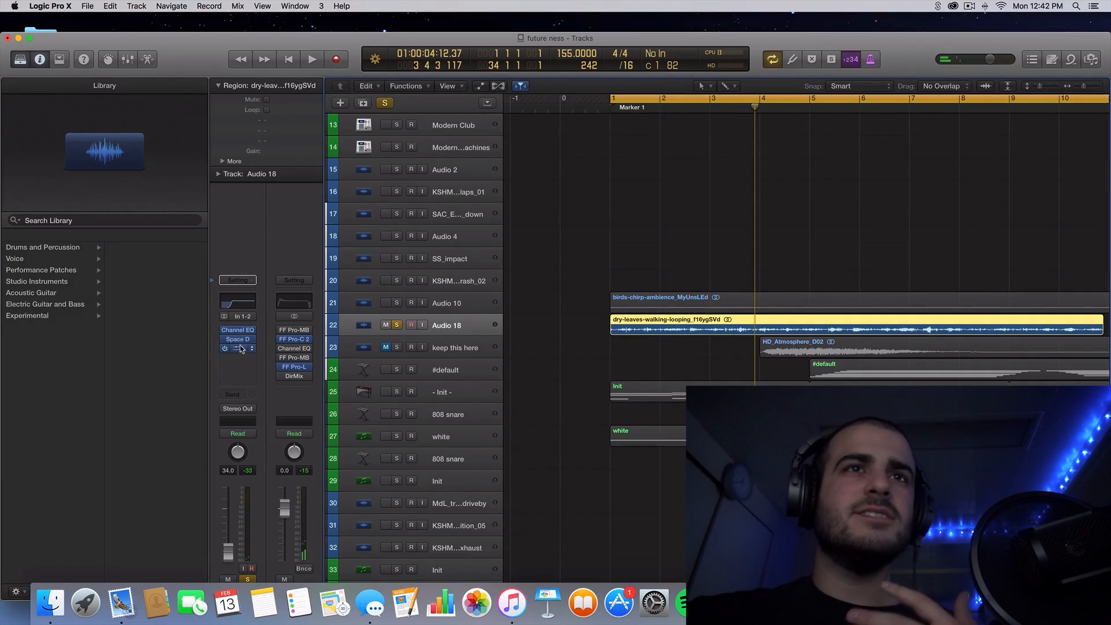
In Audio 18's Channel EQ, set the low cut to 270 Hz and enable a high cut at 6000 Hz, checking it during playback.
{"action": "left_click", "coordinate": [239, 330]}
{"action": "left_click_drag", "start_coordinate": [197, 226], "coordinate": [233, 227]}
{"action": "left_click", "coordinate": [515, 100]}
{"action": "left_click_drag", "start_coordinate": [515, 198], "coordinate": [445, 211]}
{"action": "key", "text": "space"}
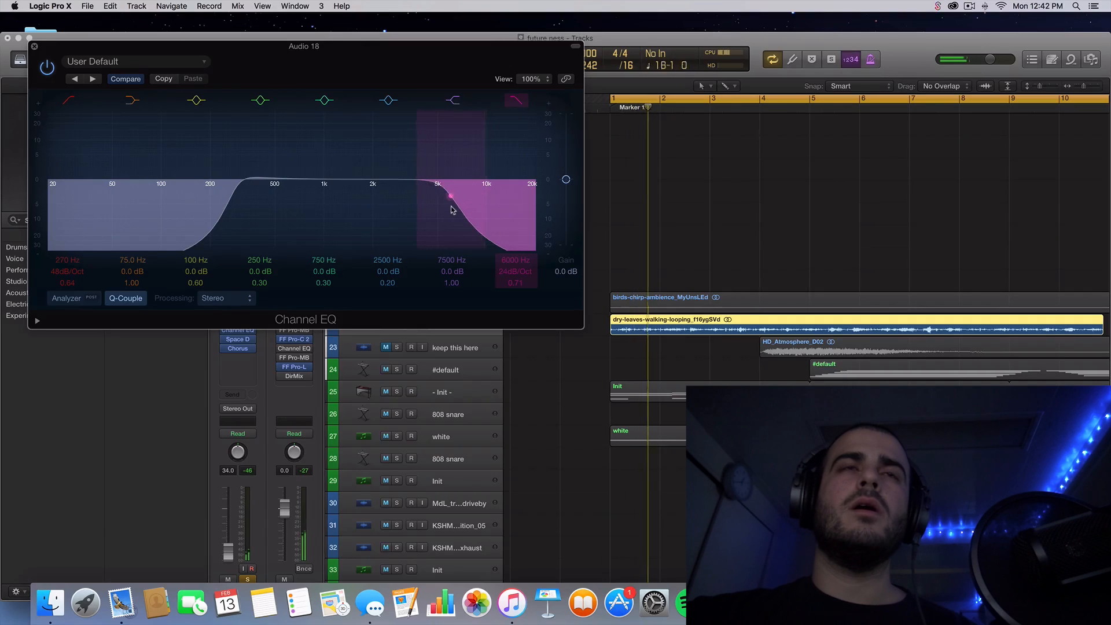
{"action": "left_click", "coordinate": [35, 46]}
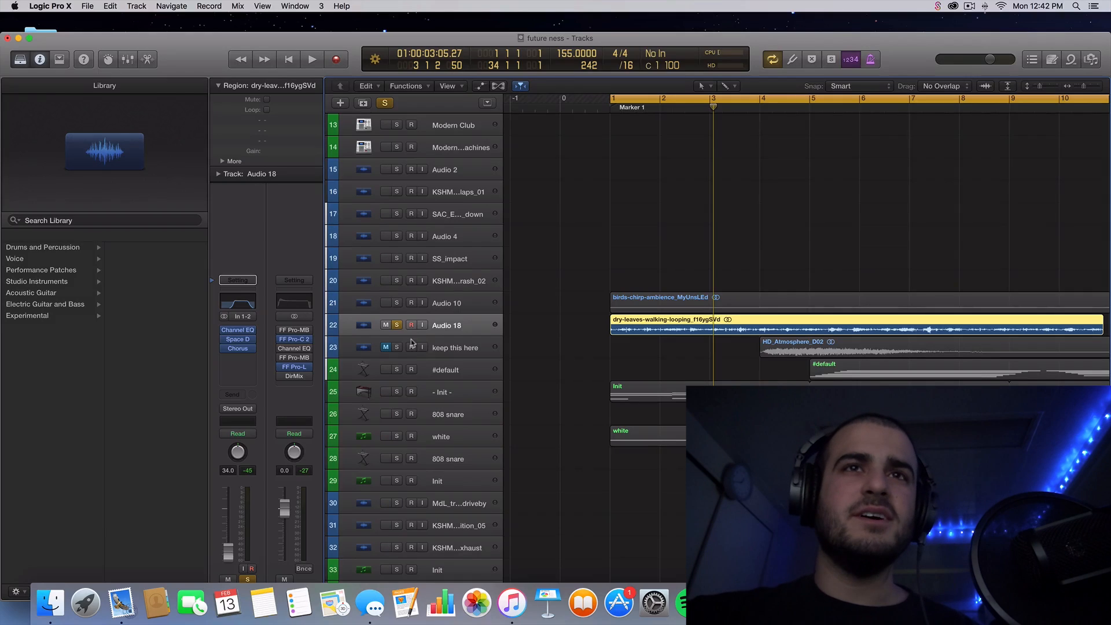
Unsolo Audio 18 and loop its dry-leaves-walking-looping region up to bar 17.
{"action": "left_click", "coordinate": [397, 324]}
{"action": "key", "text": "super+Left"}
{"action": "key", "text": "super+Left"}
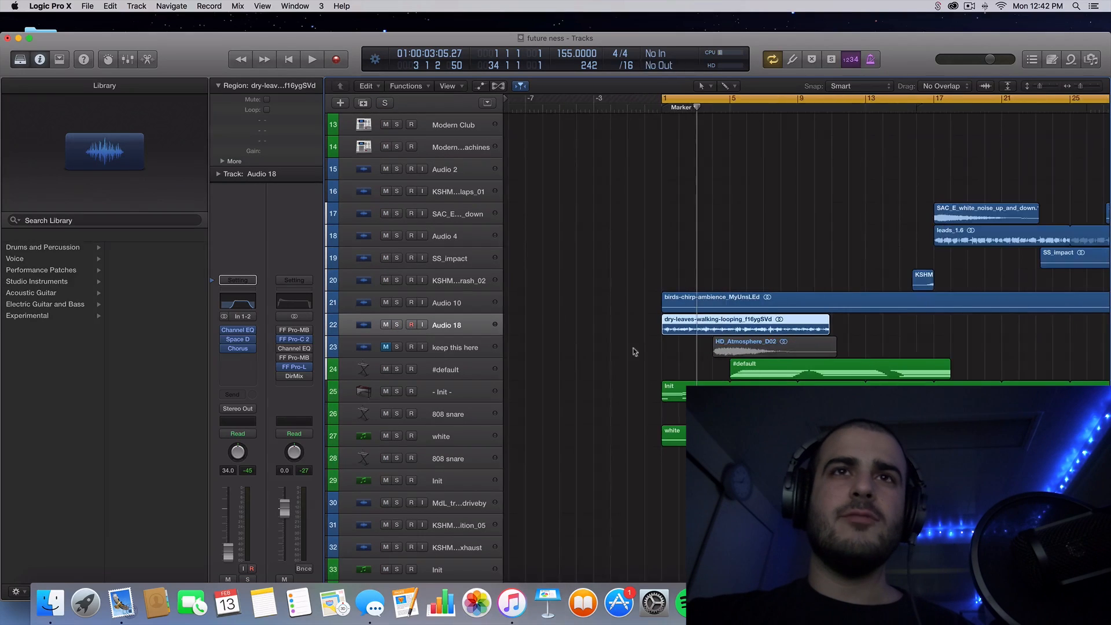
{"action": "scroll", "coordinate": [758, 337], "scroll_direction": "right", "scroll_amount": 3}
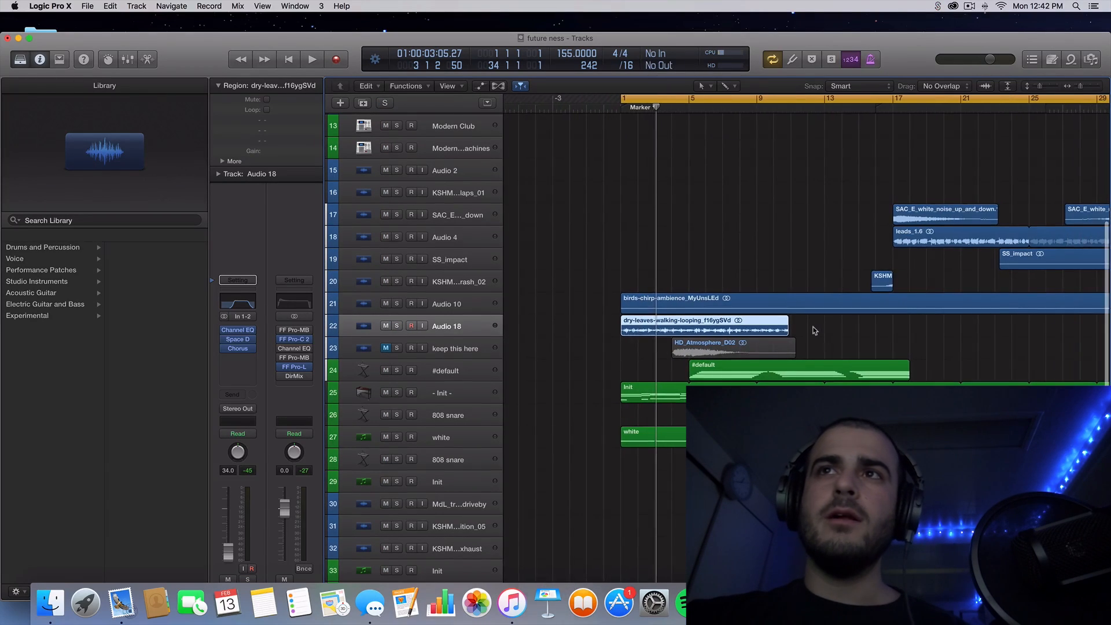
{"action": "key", "text": "super+Left"}
{"action": "left_click_drag", "start_coordinate": [778, 322], "coordinate": [877, 332]}
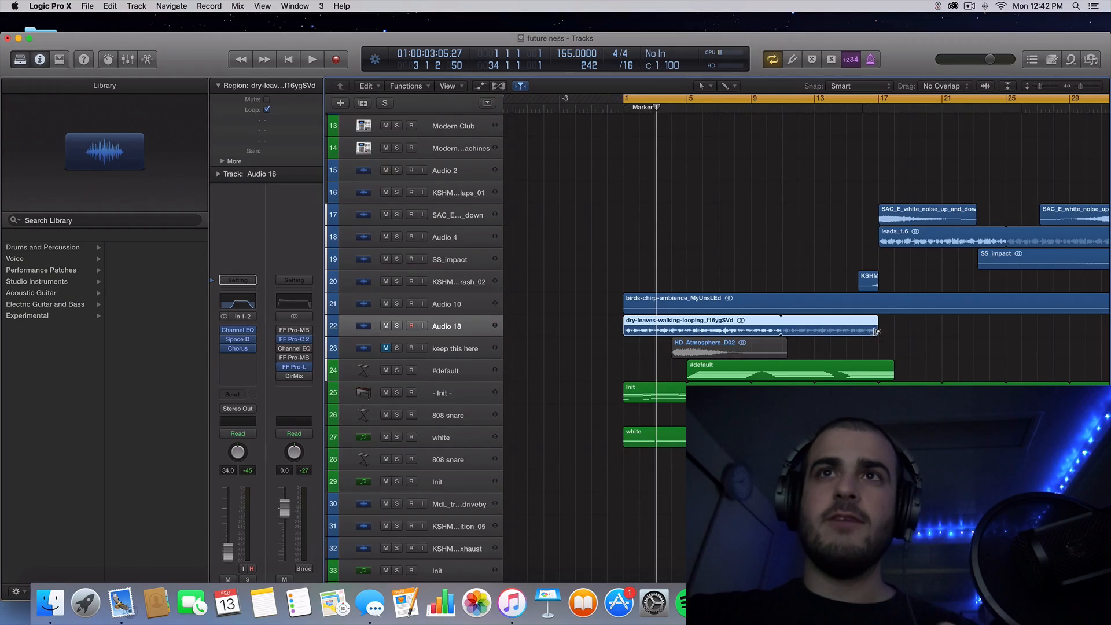
Lower Audio 18's volume to -48.0 dB while playing the mix and shorten the birds-chirp-ambience region to end at bar 17.
{"action": "key", "text": "super+Left"}
{"action": "key", "text": "space"}
{"action": "left_click", "coordinate": [825, 331]}
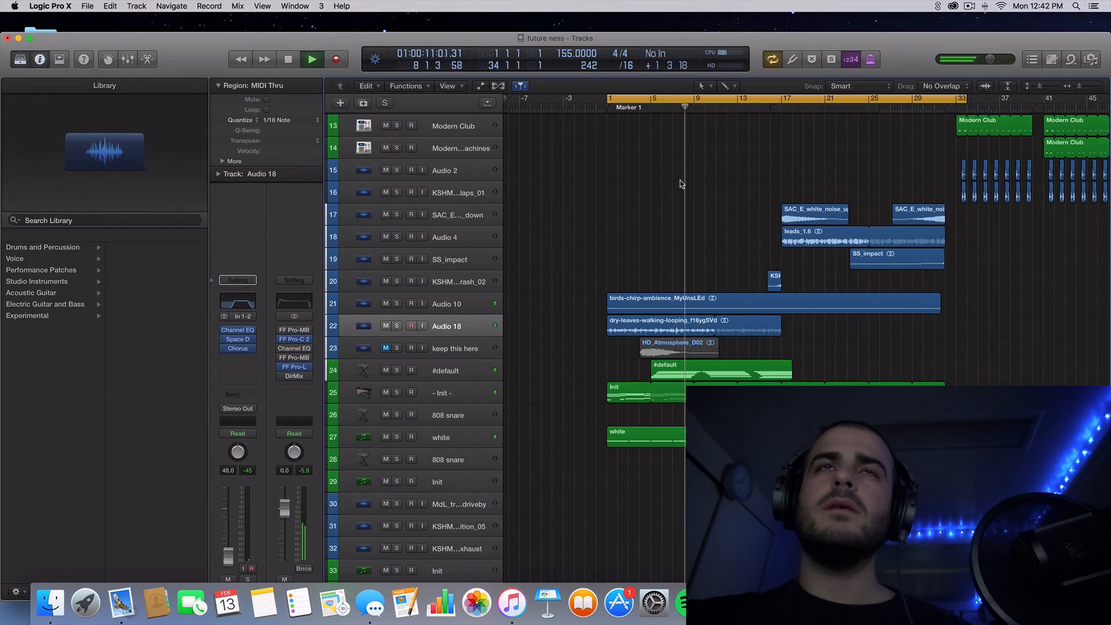
{"action": "left_click_drag", "start_coordinate": [937, 313], "coordinate": [773, 308]}
{"action": "key", "text": "space"}
{"action": "left_click", "coordinate": [728, 282]}
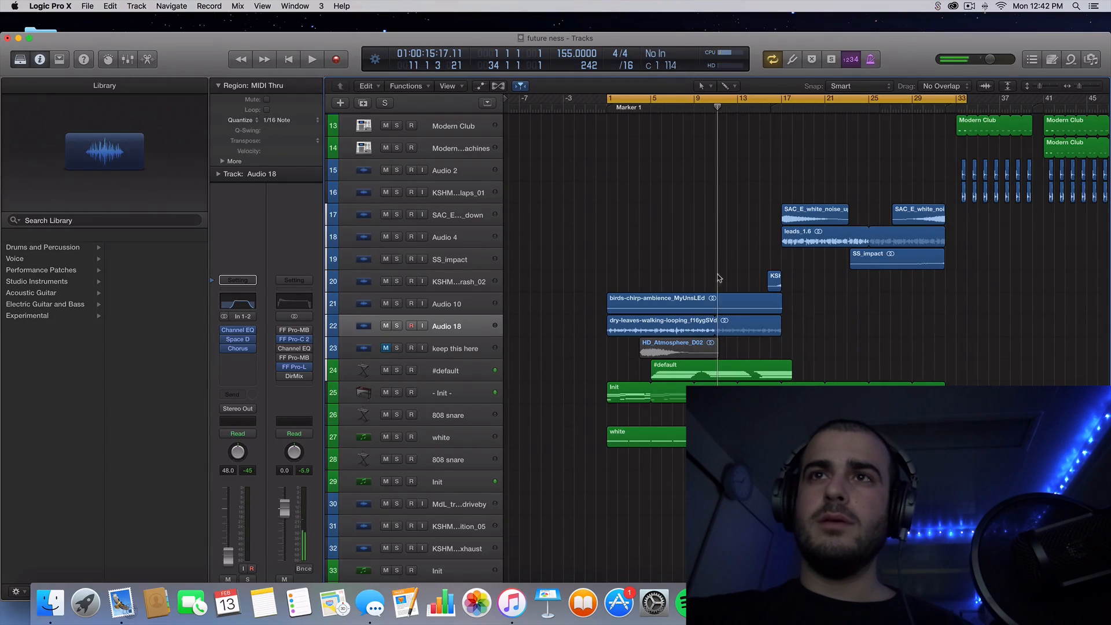
Set the cycle range to bars 10 to 31 and audition the transition into bar 17.
{"action": "left_click_drag", "start_coordinate": [765, 99], "coordinate": [884, 102]}
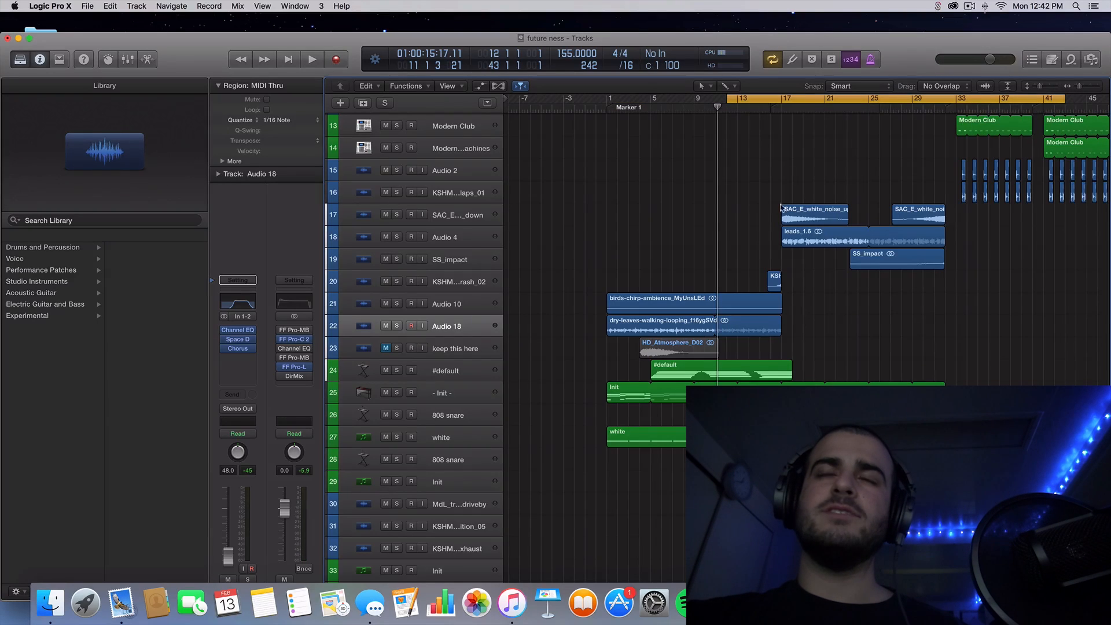
{"action": "key", "text": "space"}
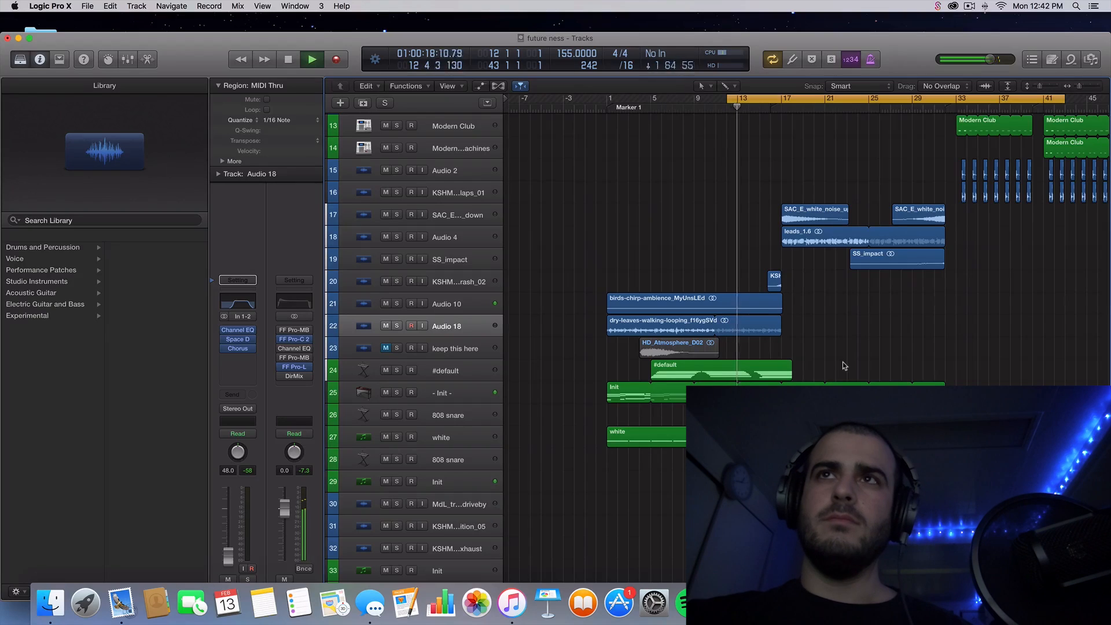
{"action": "key", "text": "space"}
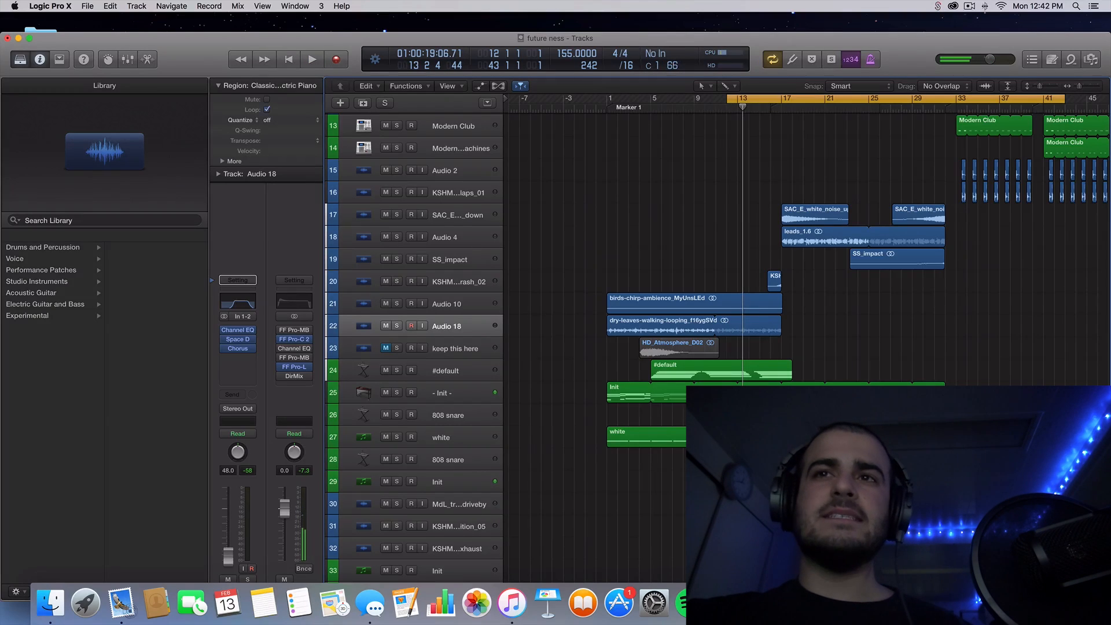
{"action": "left_click_drag", "start_coordinate": [787, 99], "coordinate": [932, 97]}
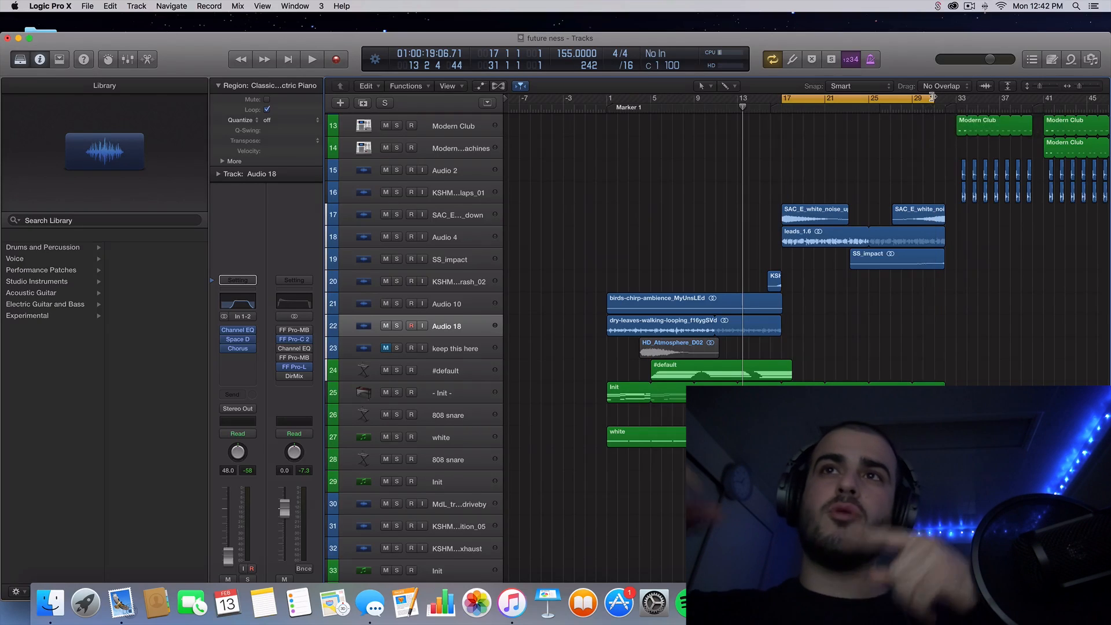
{"action": "key", "text": "space"}
{"action": "left_click_drag", "start_coordinate": [778, 97], "coordinate": [705, 97]}
{"action": "key", "text": "space"}
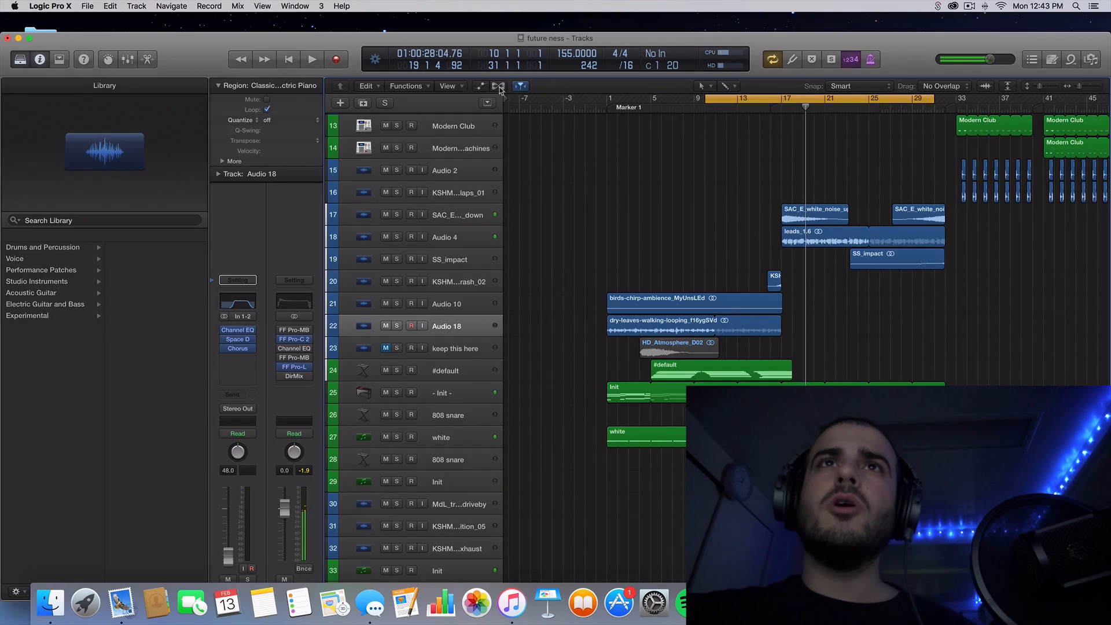
Show track automation and add a volume point on Audio 10 between bars 13 and 17.
{"action": "left_click", "coordinate": [482, 88]}
{"action": "scroll", "coordinate": [670, 272], "scroll_direction": "up", "scroll_amount": 3}
{"action": "scroll", "coordinate": [670, 272], "scroll_direction": "up", "scroll_amount": 5}
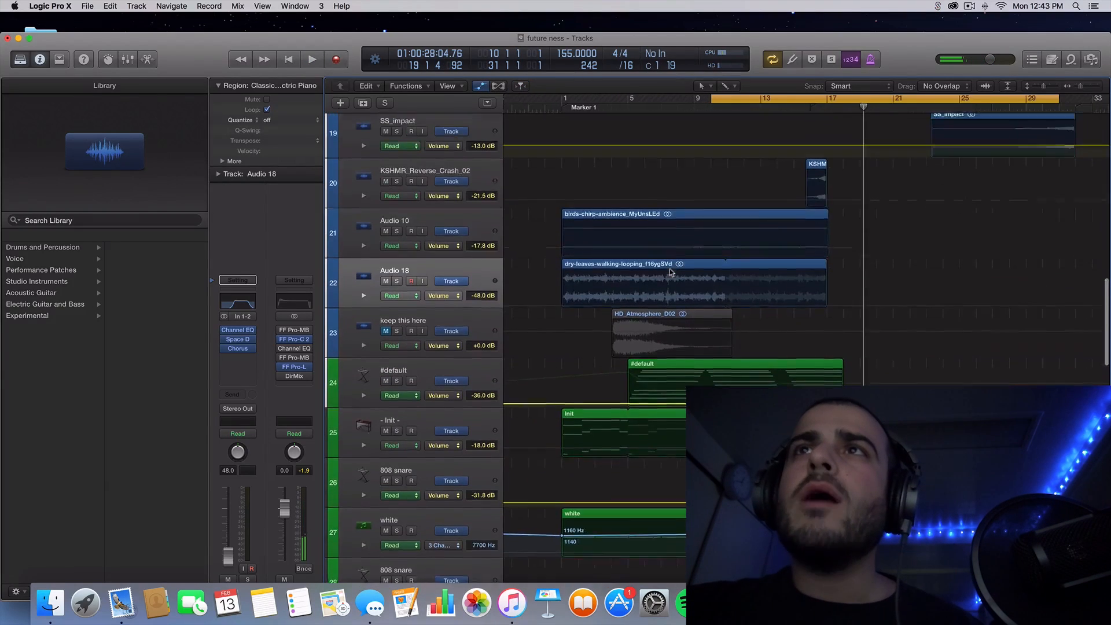
{"action": "scroll", "coordinate": [670, 272], "scroll_direction": "right", "scroll_amount": 2}
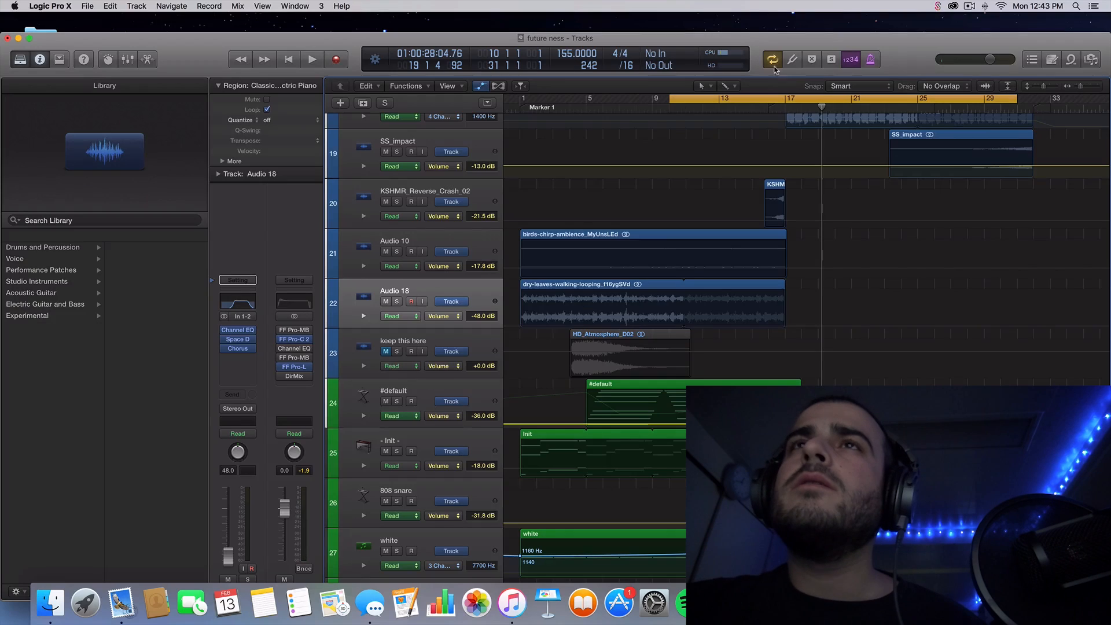
{"action": "left_click", "coordinate": [745, 268]}
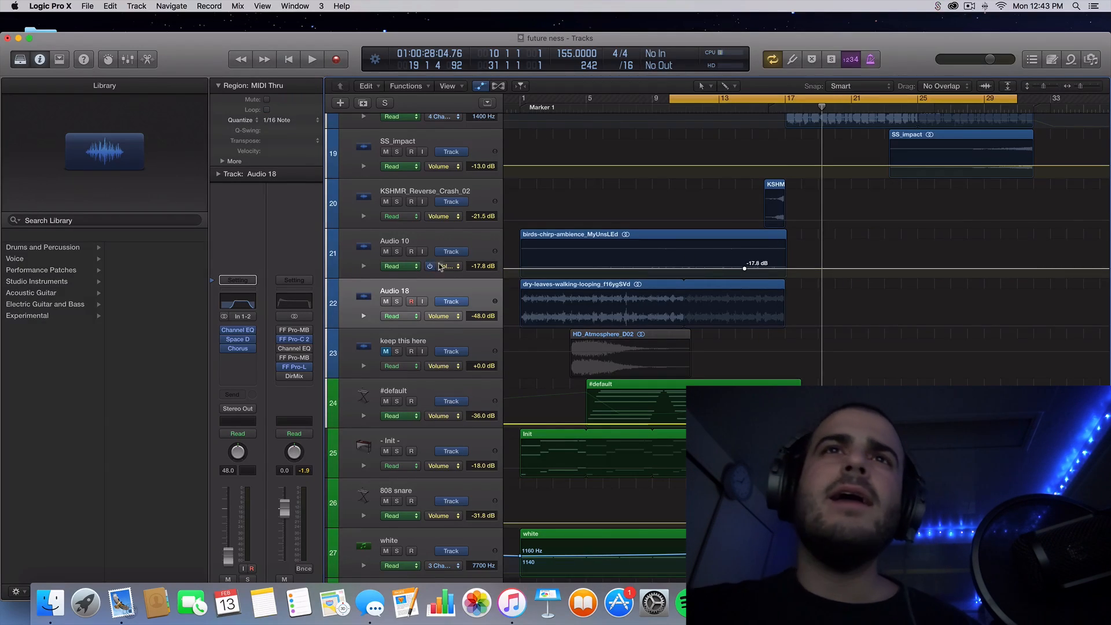
Enable the 20000 Hz high-cut band in Audio 10's Channel EQ and close the plug-in.
{"action": "left_click", "coordinate": [483, 248]}
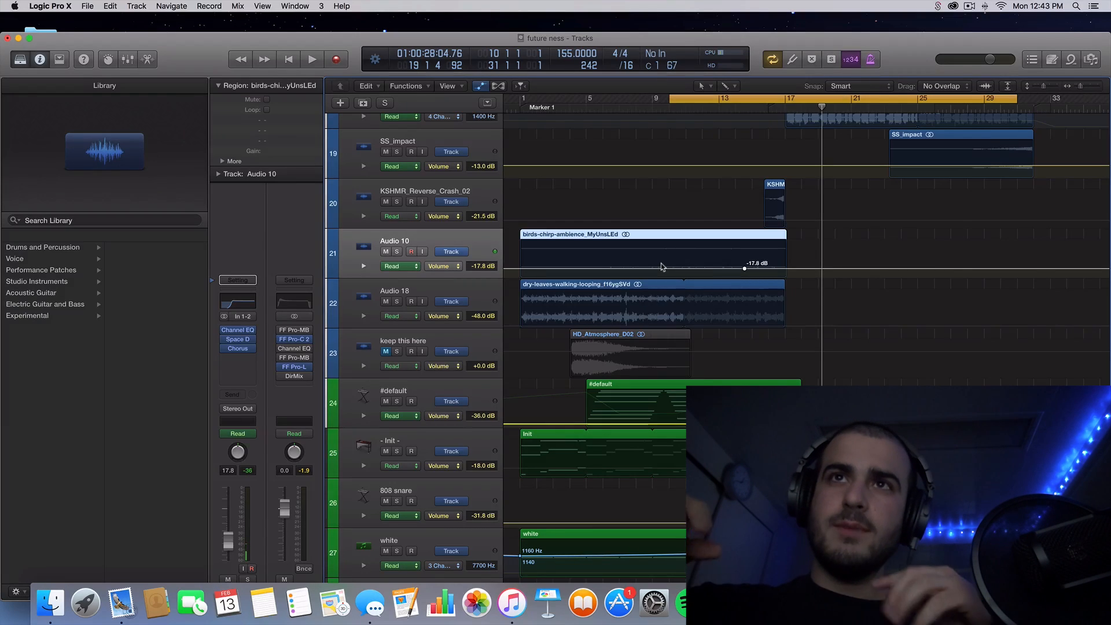
{"action": "left_click", "coordinate": [237, 330]}
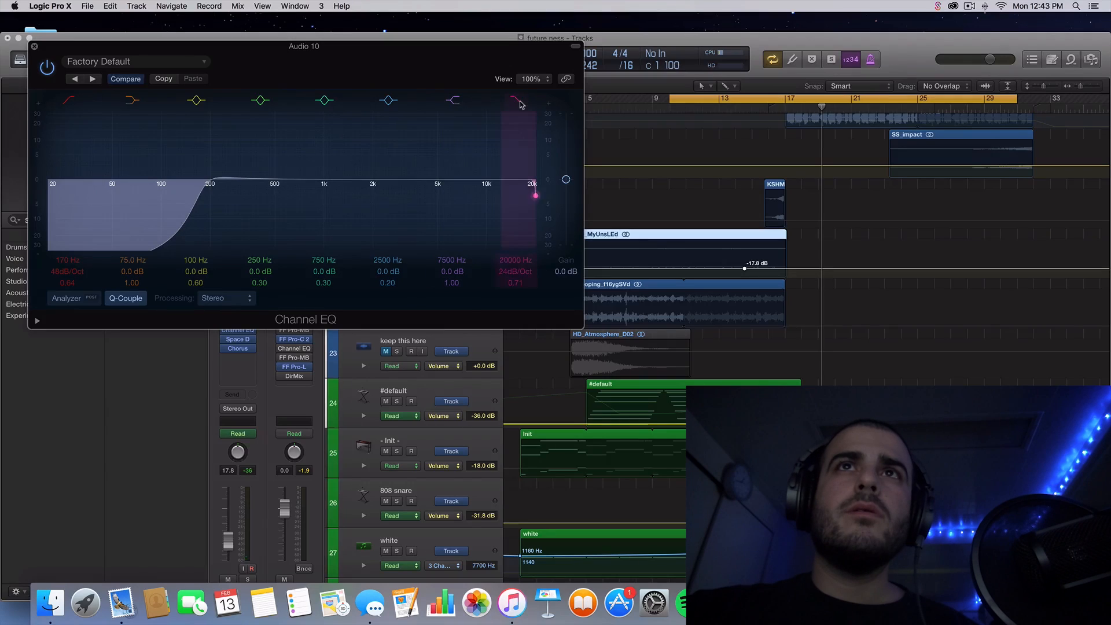
{"action": "left_click", "coordinate": [33, 46]}
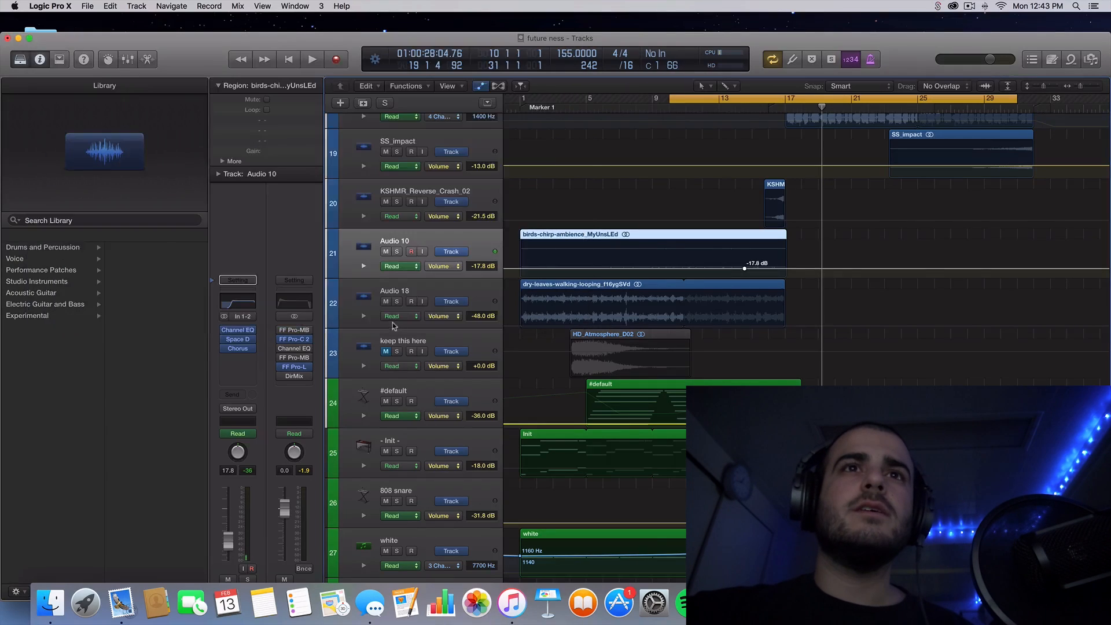
Automate Audio 10's Channel EQ high-cut frequency to fall from 20000 Hz at about bar 11 to 38.5 Hz at bar 17.
{"action": "left_click", "coordinate": [468, 285]}
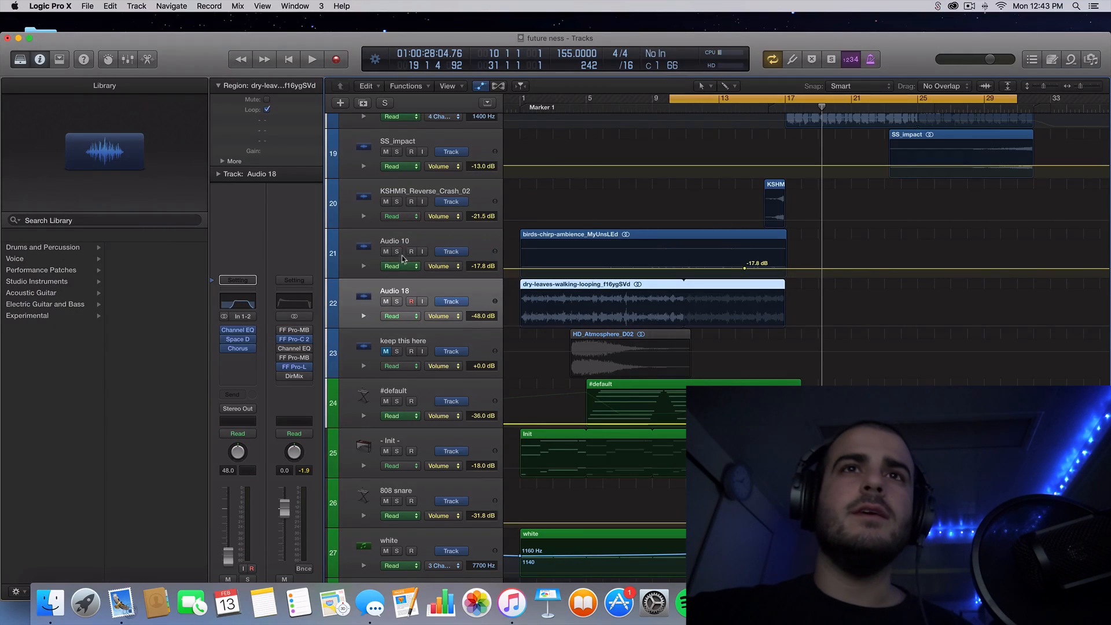
{"action": "left_click", "coordinate": [457, 267]}
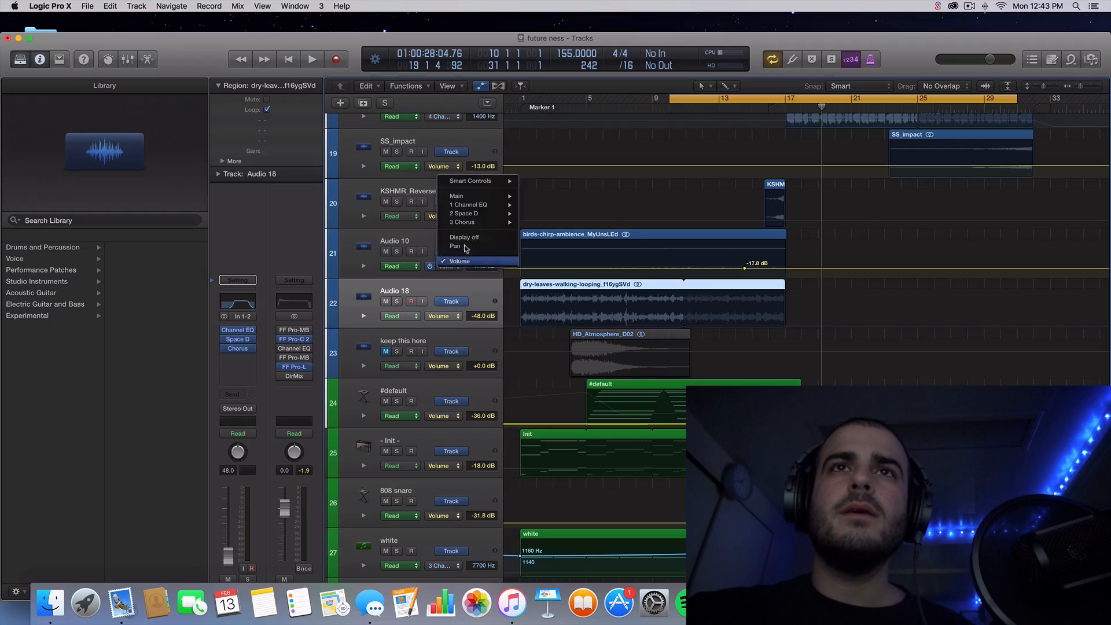
{"action": "mouse_move", "coordinate": [472, 205]}
{"action": "left_click", "coordinate": [552, 205]}
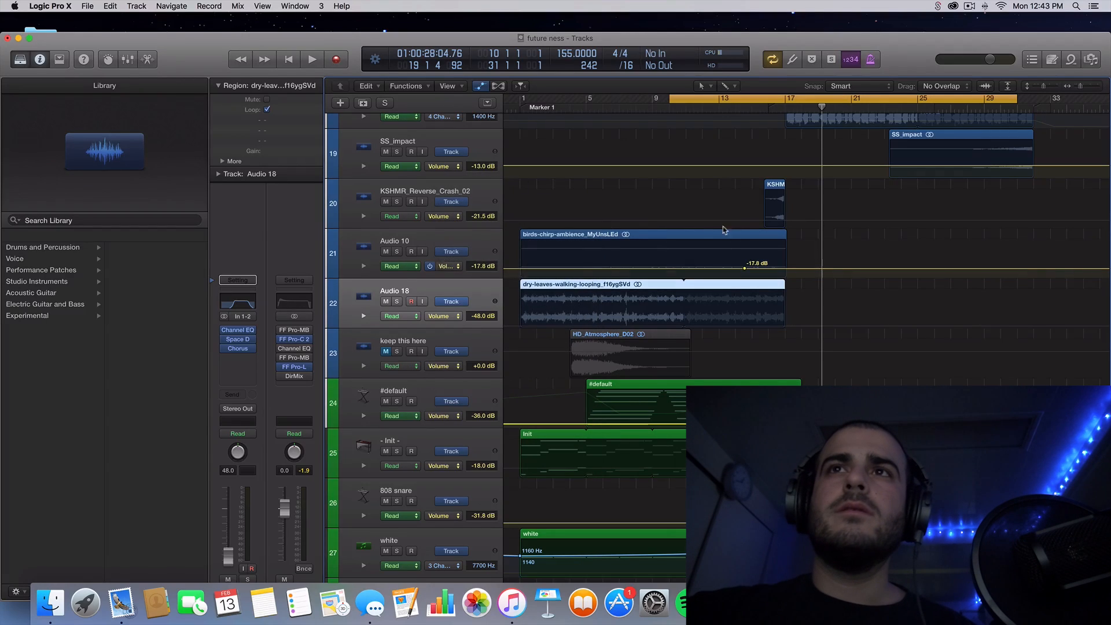
{"action": "left_click", "coordinate": [694, 244]}
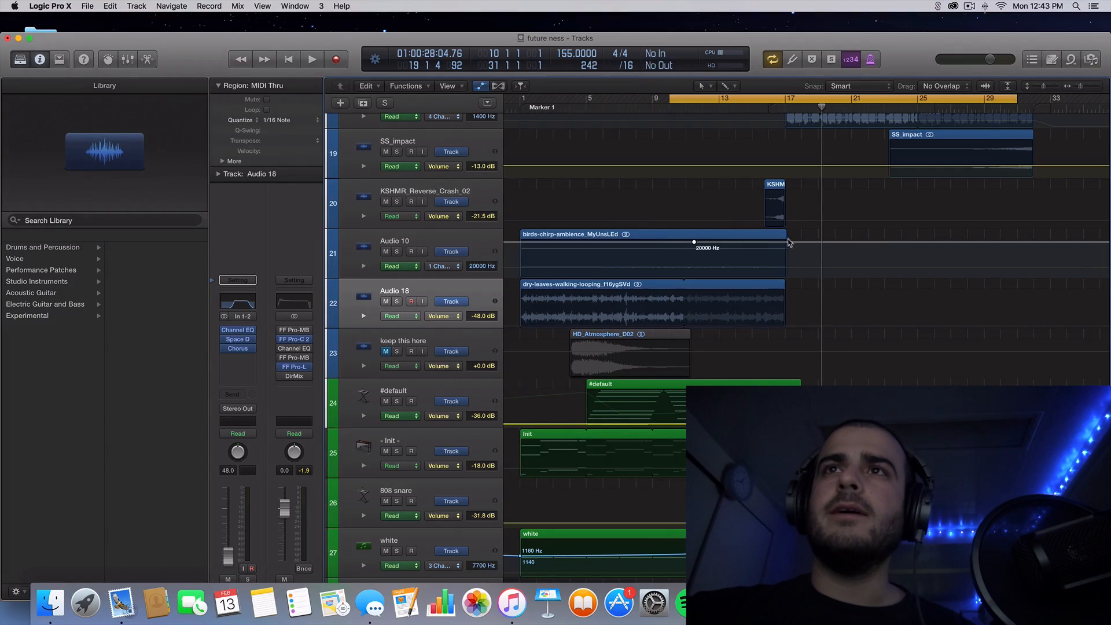
{"action": "left_click_drag", "start_coordinate": [787, 244], "coordinate": [785, 274]}
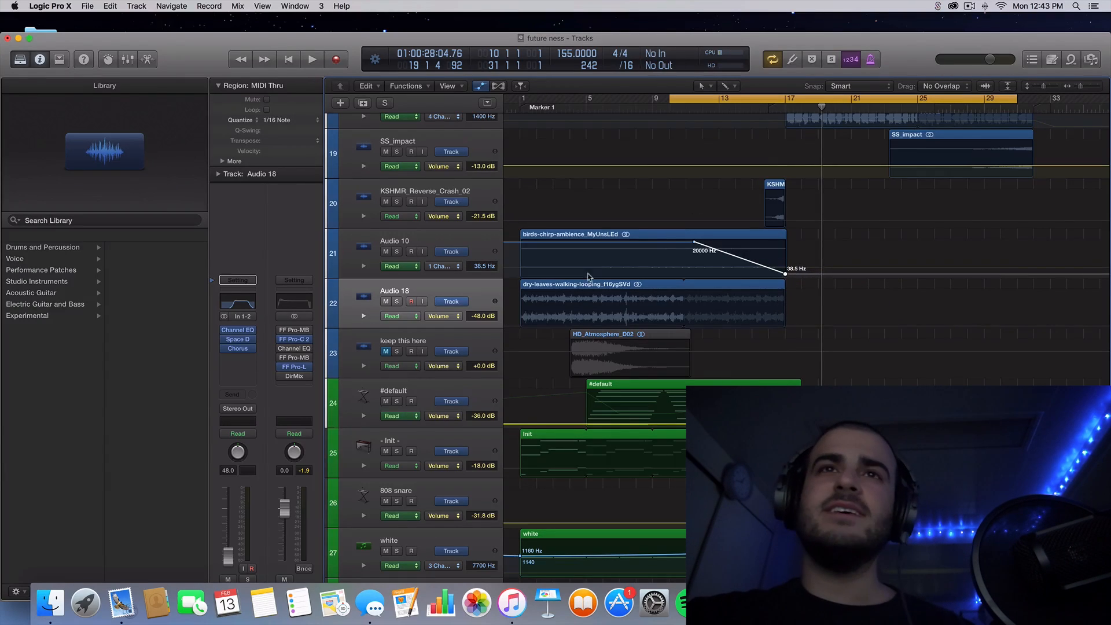
Audition Audio 10's filter sweep in solo and raise the high-cut automation point at bar 17 to 780 Hz.
{"action": "left_click", "coordinate": [397, 251]}
{"action": "left_click", "coordinate": [422, 244]}
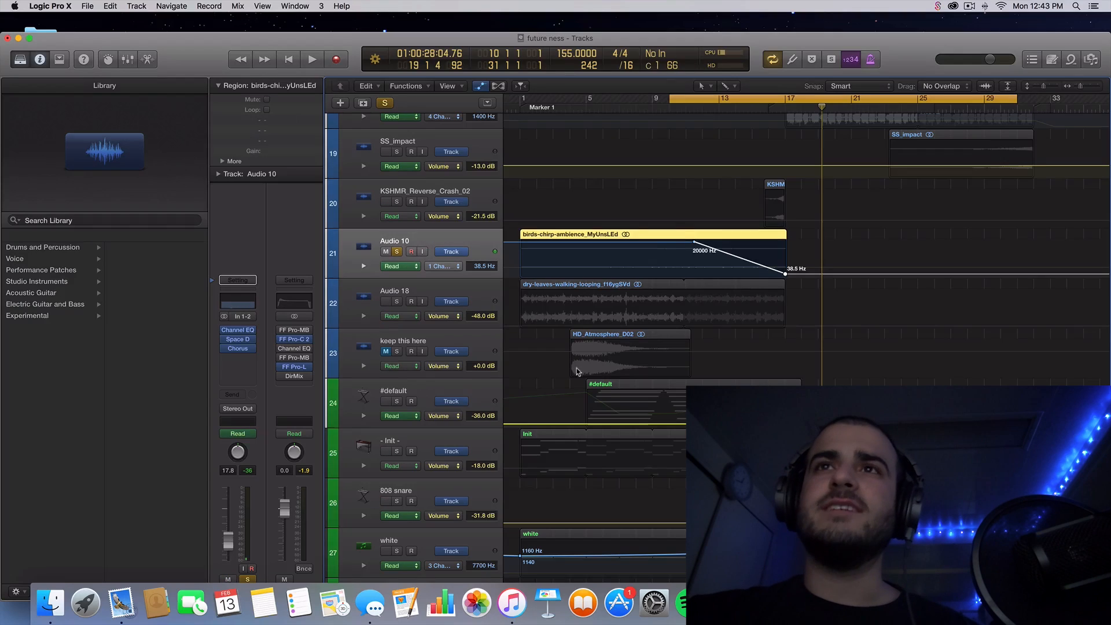
{"action": "key", "text": "space"}
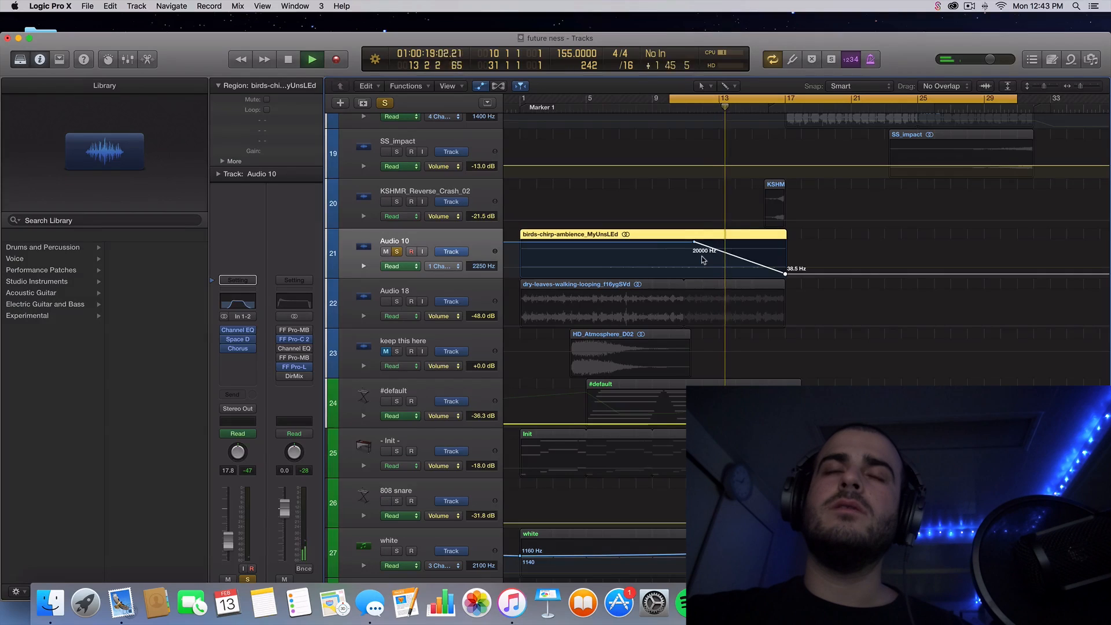
{"action": "left_click", "coordinate": [397, 251]}
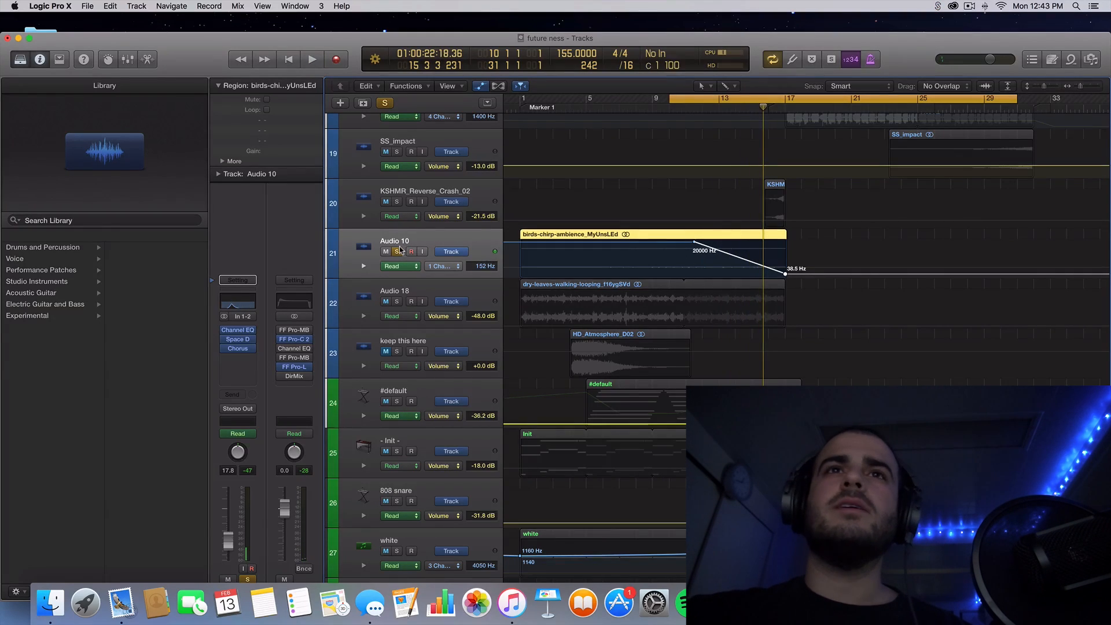
{"action": "left_click", "coordinate": [399, 251]}
{"action": "left_click_drag", "start_coordinate": [786, 272], "coordinate": [785, 258]}
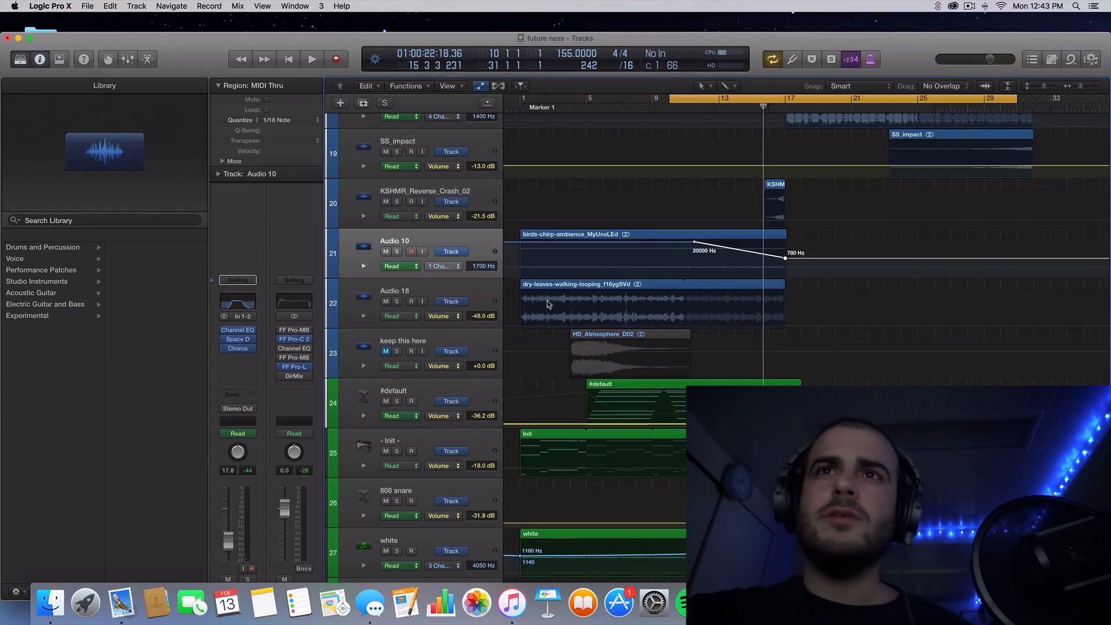
Automate Audio 18's Channel EQ high-cut frequency to fall from 6000 Hz at bar 11 to 40.5 Hz at bar 17.
{"action": "left_click", "coordinate": [443, 316]}
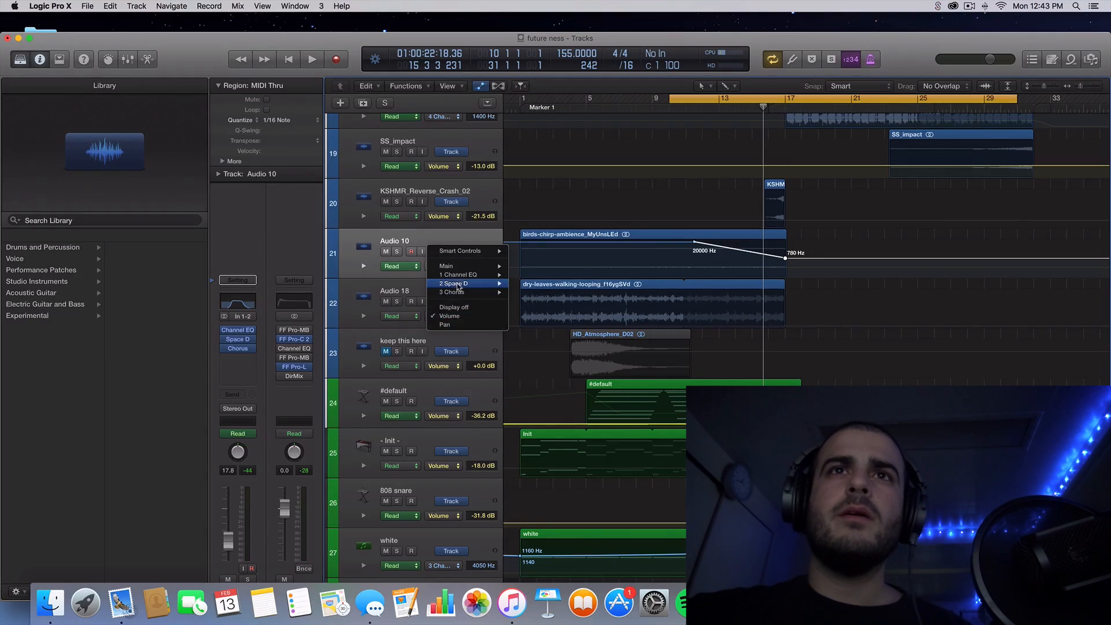
{"action": "mouse_move", "coordinate": [480, 275]}
{"action": "left_click", "coordinate": [533, 274]}
{"action": "left_click", "coordinate": [682, 299]}
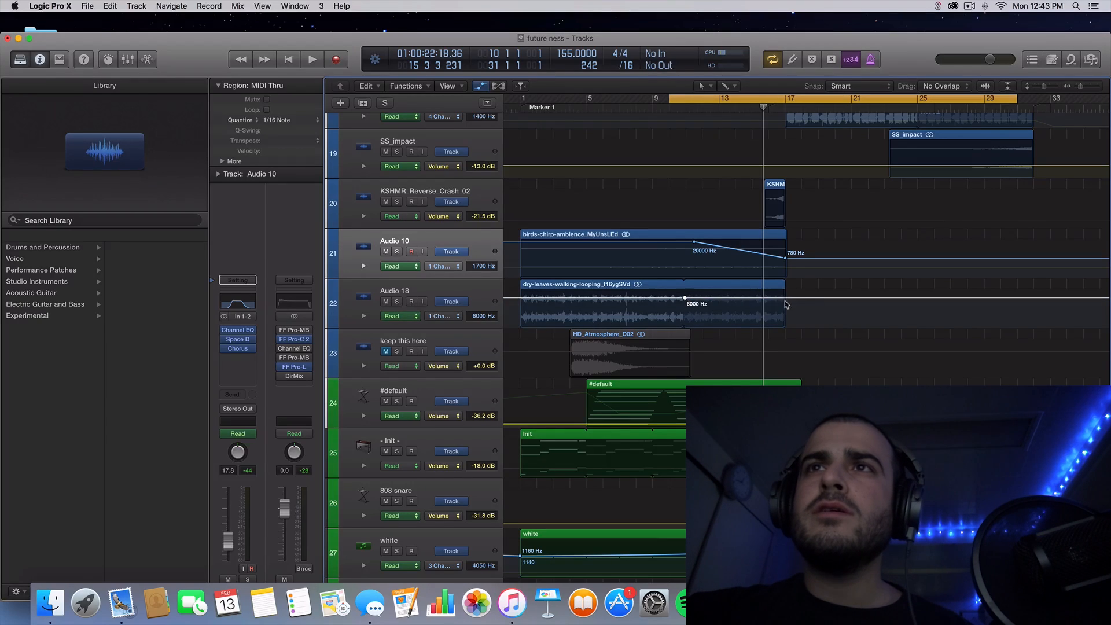
{"action": "left_click_drag", "start_coordinate": [786, 299], "coordinate": [785, 324]}
{"action": "left_click_drag", "start_coordinate": [683, 298], "coordinate": [694, 298]}
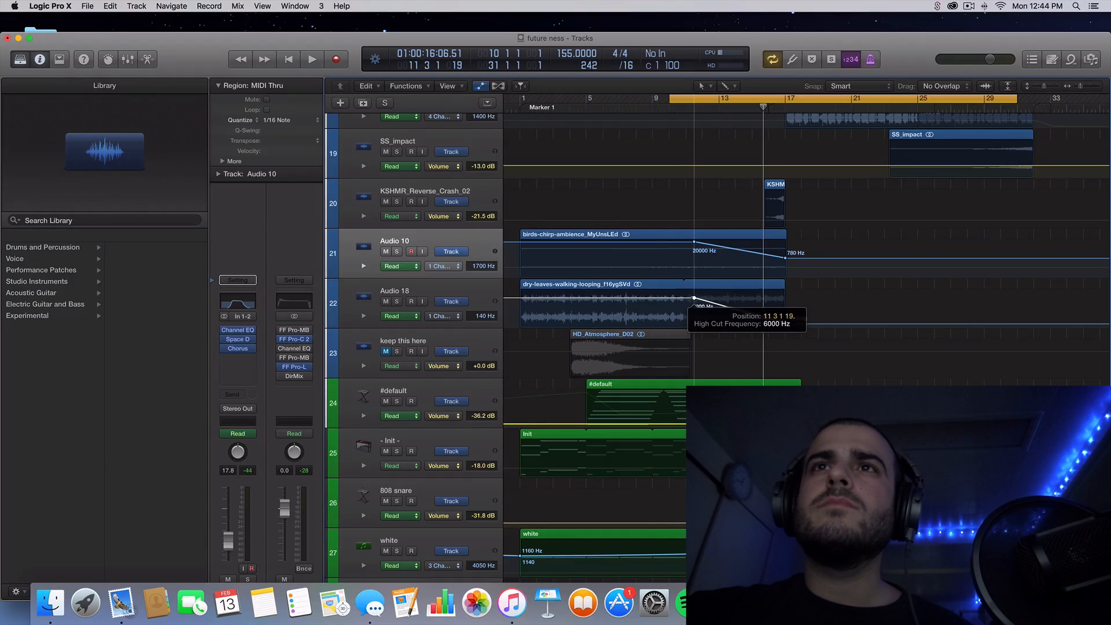
Play the mix through both filter sweeps and extend the cycle range to start at bar 1.
{"action": "key", "text": "space"}
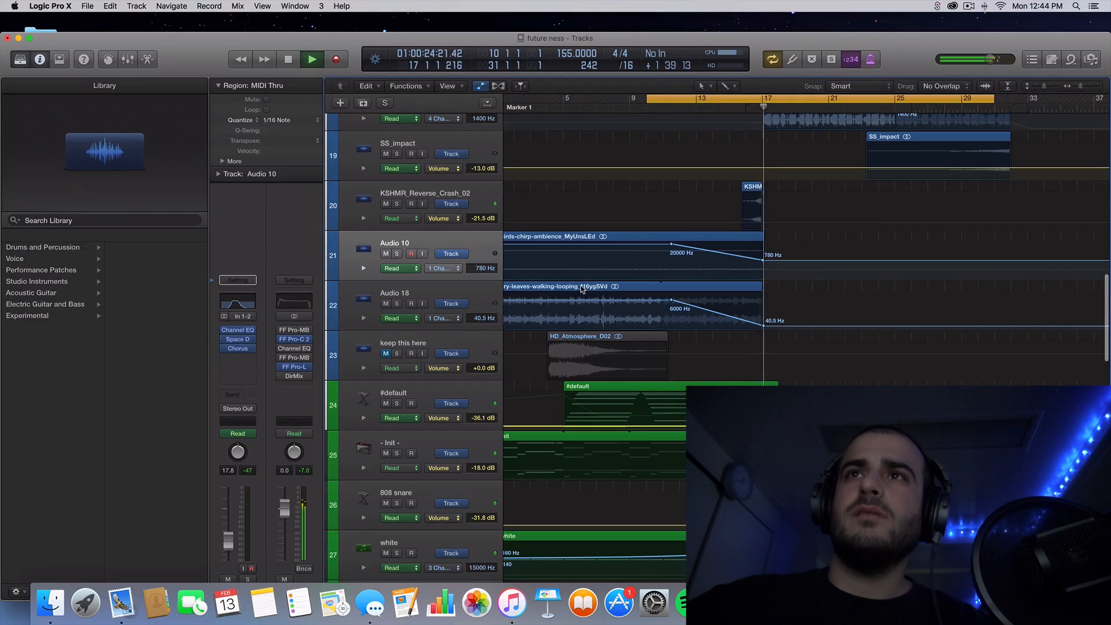
{"action": "left_click_drag", "start_coordinate": [647, 99], "coordinate": [568, 100]}
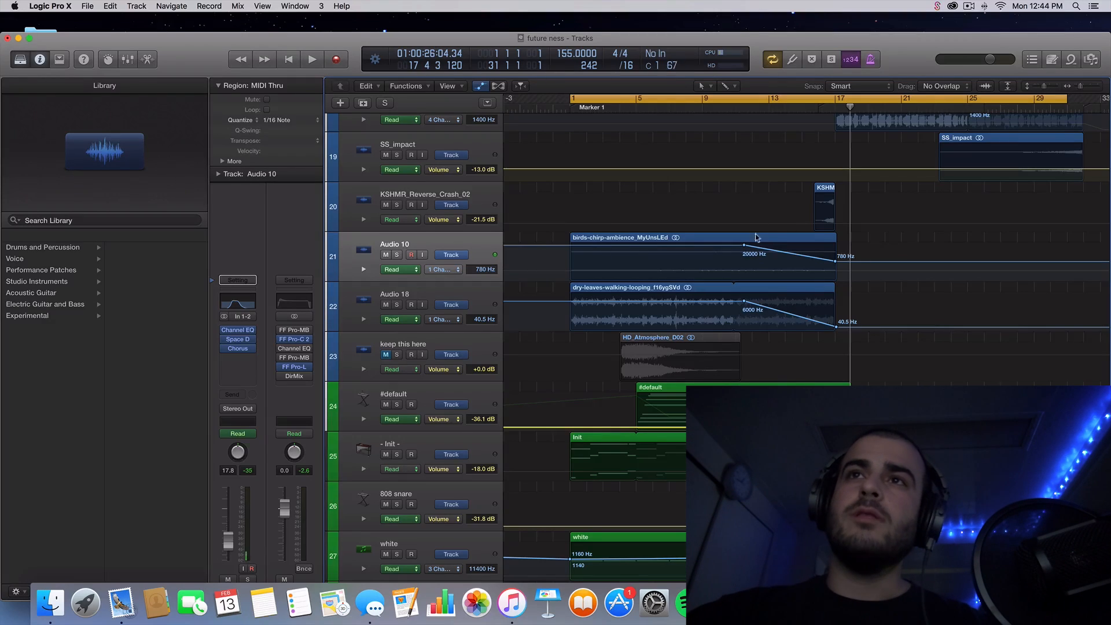
{"action": "left_click_drag", "start_coordinate": [606, 110], "coordinate": [833, 116]}
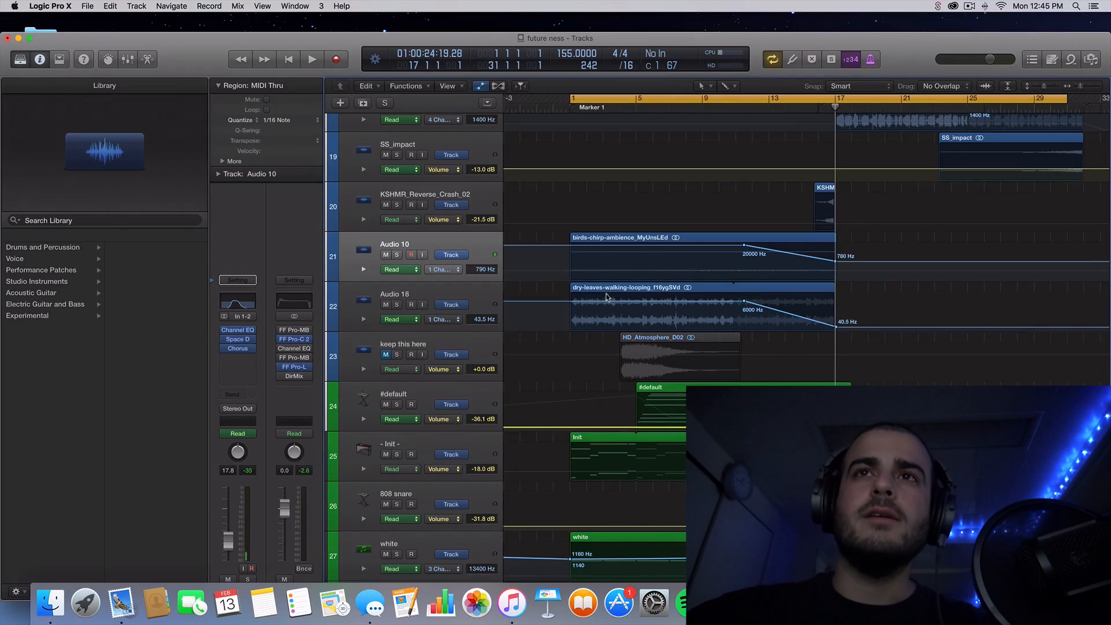
Add opening high-cut sweeps from bar 1 to about bar 3, rising from 215 to 6000 Hz on Audio 18 and up to 20000 Hz on Audio 10.
{"action": "left_click", "coordinate": [569, 301]}
{"action": "left_click_drag", "start_coordinate": [570, 301], "coordinate": [569, 318]}
{"action": "left_click", "coordinate": [596, 245]}
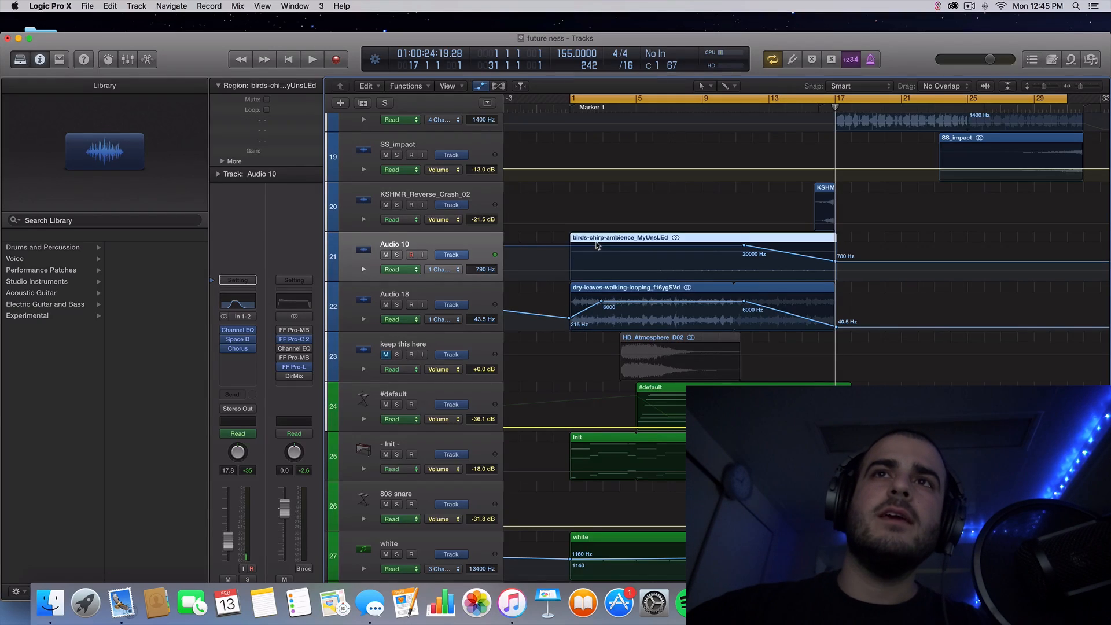
{"action": "left_click_drag", "start_coordinate": [572, 246], "coordinate": [573, 265]}
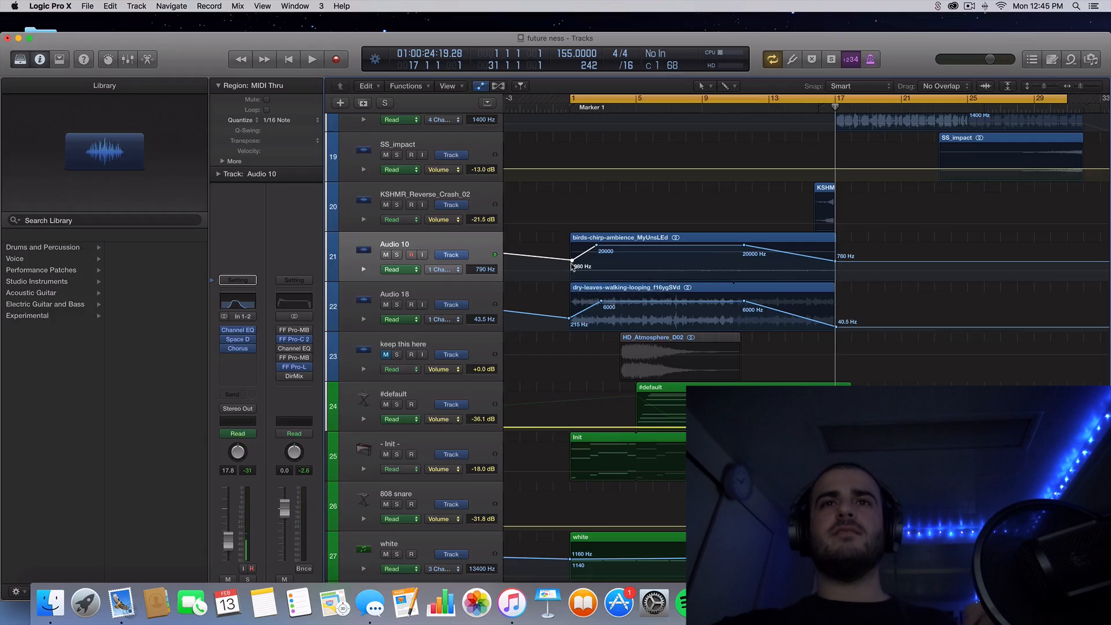